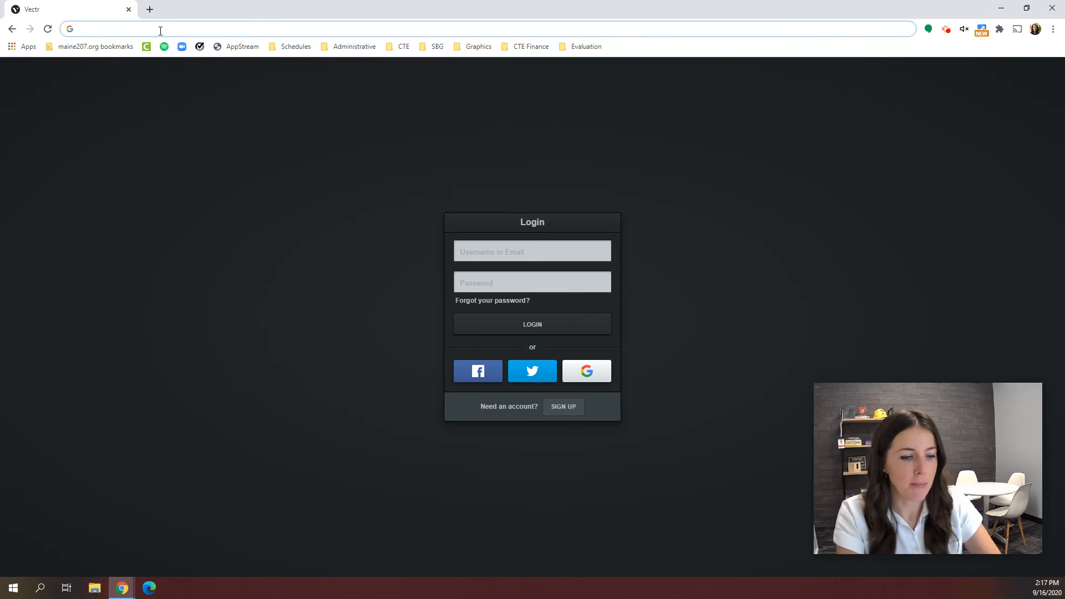
# Go to vectr.com and launch the free online editor with a blank drawing.
pyautogui.write('vect')
pyautogui.press('Return')
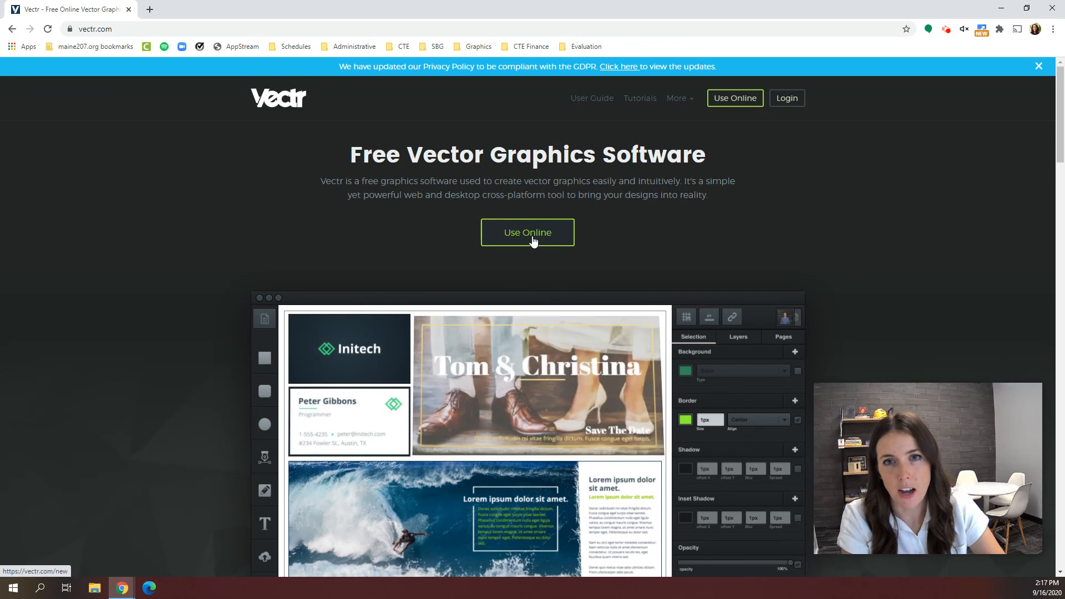
pyautogui.click(533, 239)
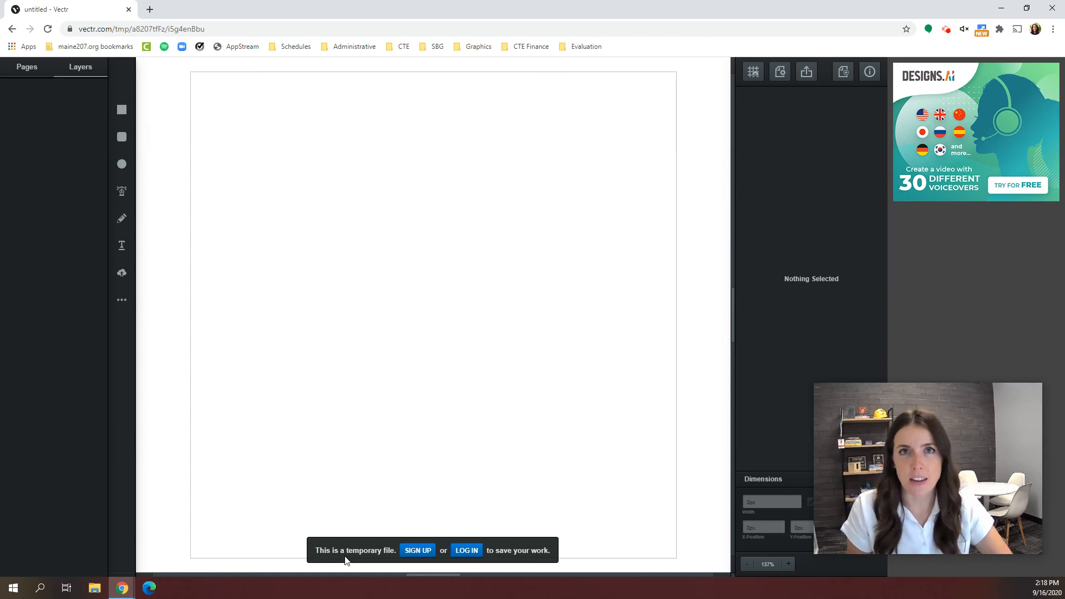
# Sign up with the school Google account and copy the temporary file to that account.
pyautogui.click(415, 551)
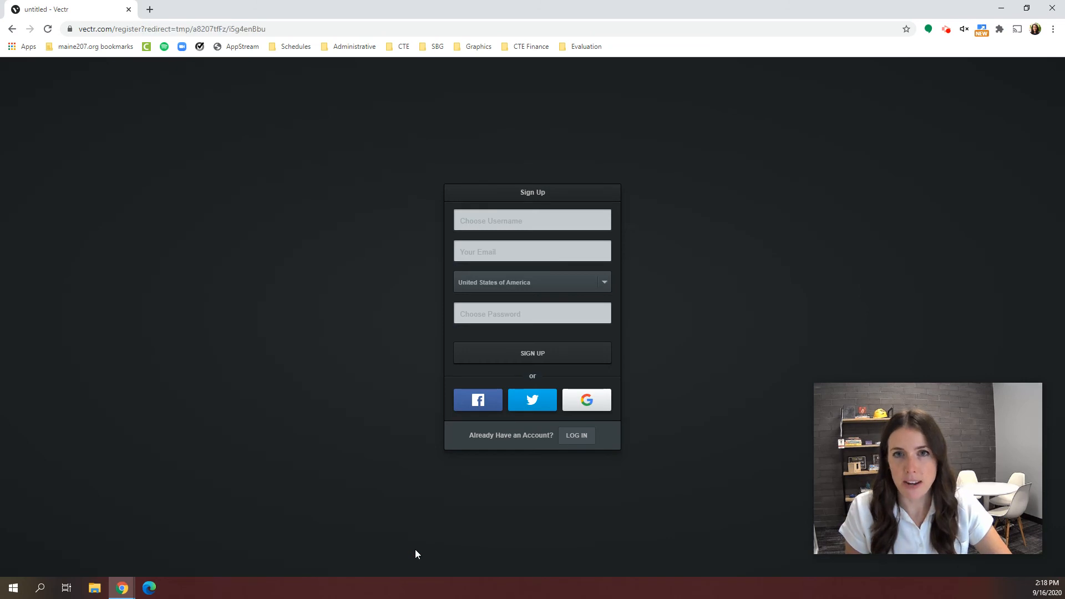
pyautogui.click(587, 402)
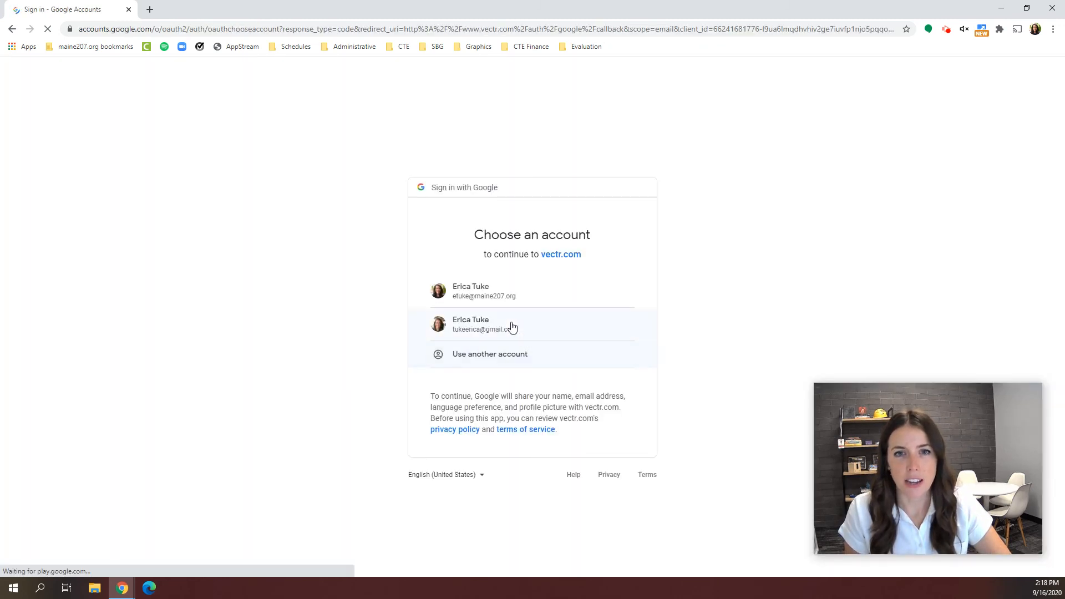
pyautogui.click(491, 299)
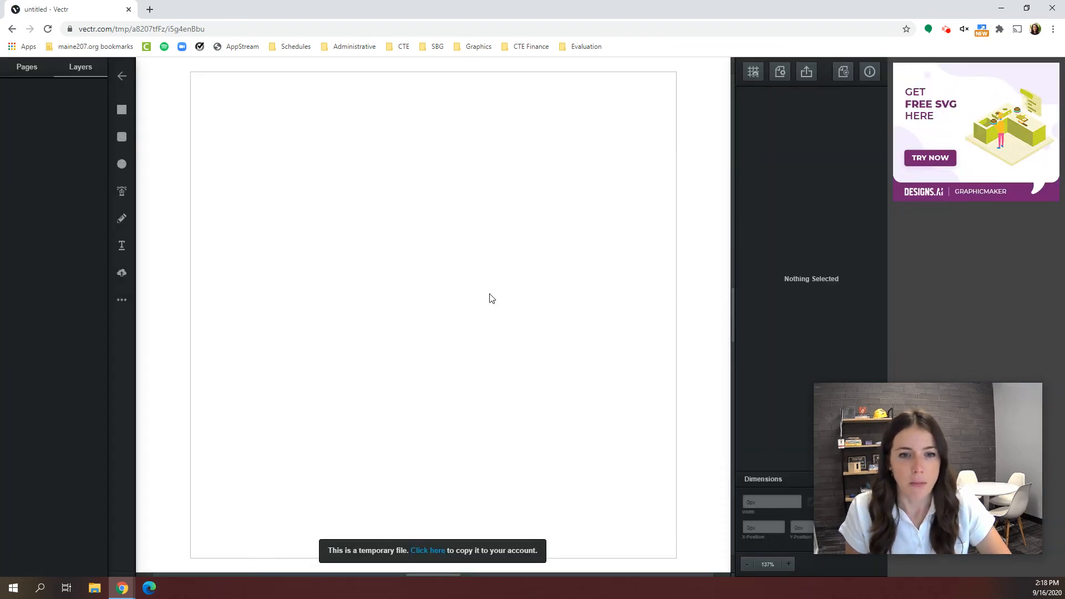
pyautogui.click(432, 551)
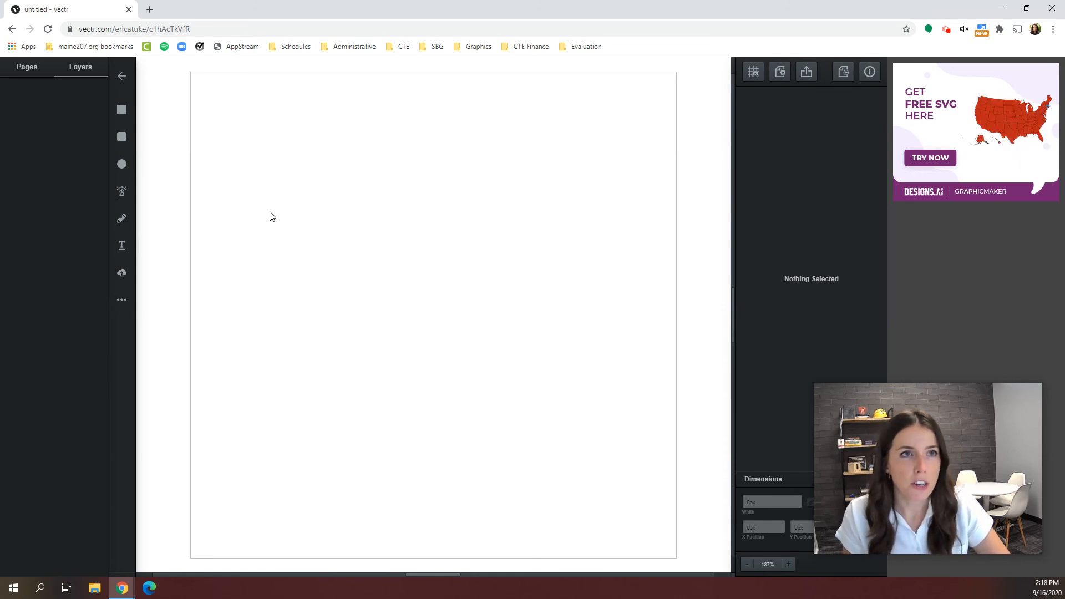
# Show the page settings and set the page width to 5 in.
pyautogui.click(27, 71)
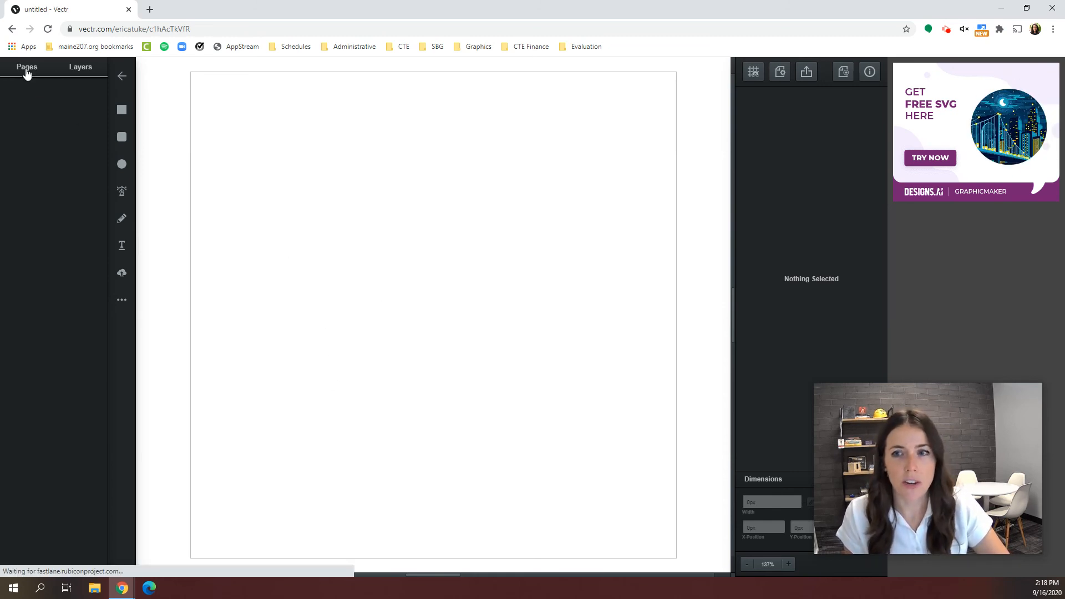
pyautogui.click(26, 71)
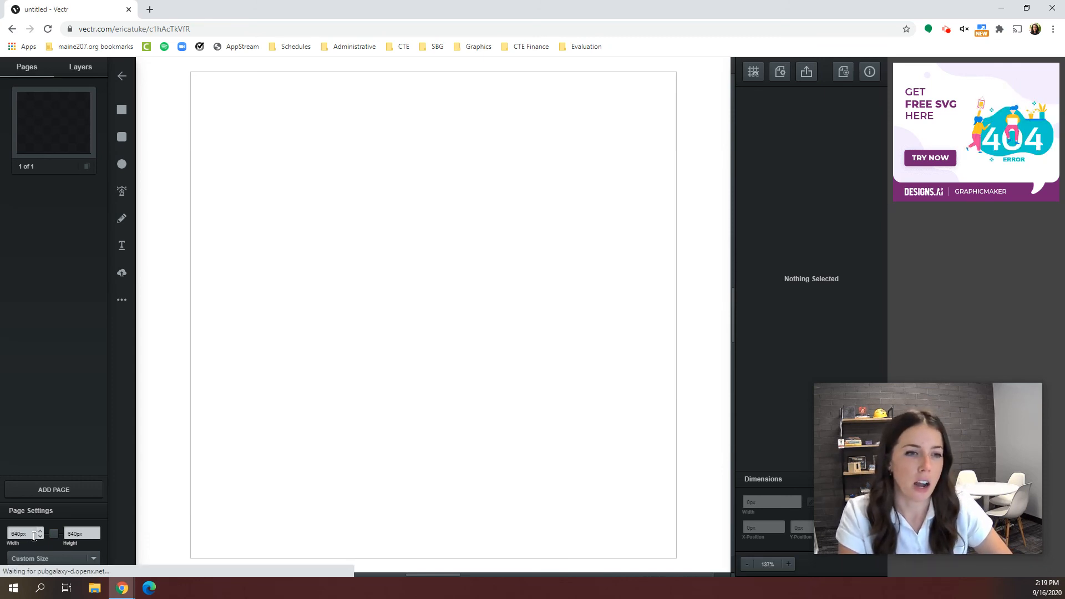
pyautogui.moveTo(33, 534); pyautogui.dragTo(8, 538)
pyautogui.press('BackSpace')
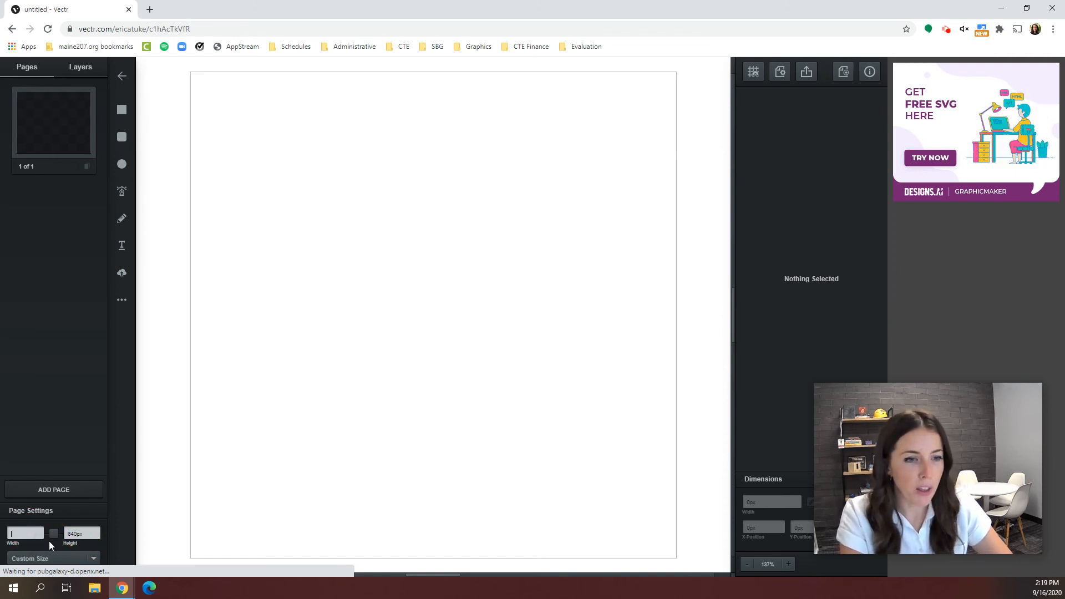
pyautogui.write('5 ')
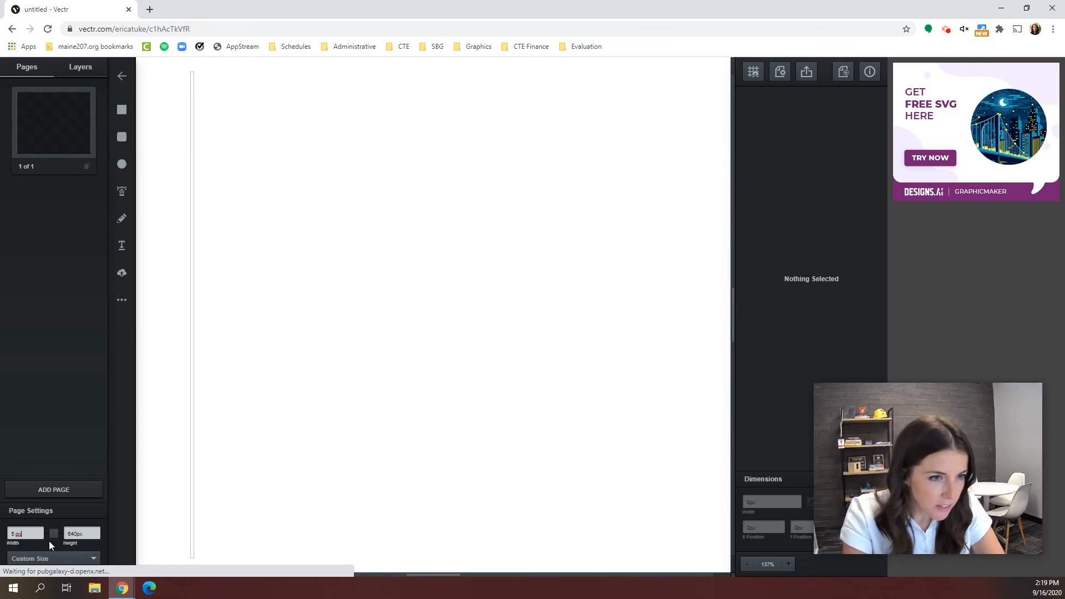
pyautogui.write('inches')
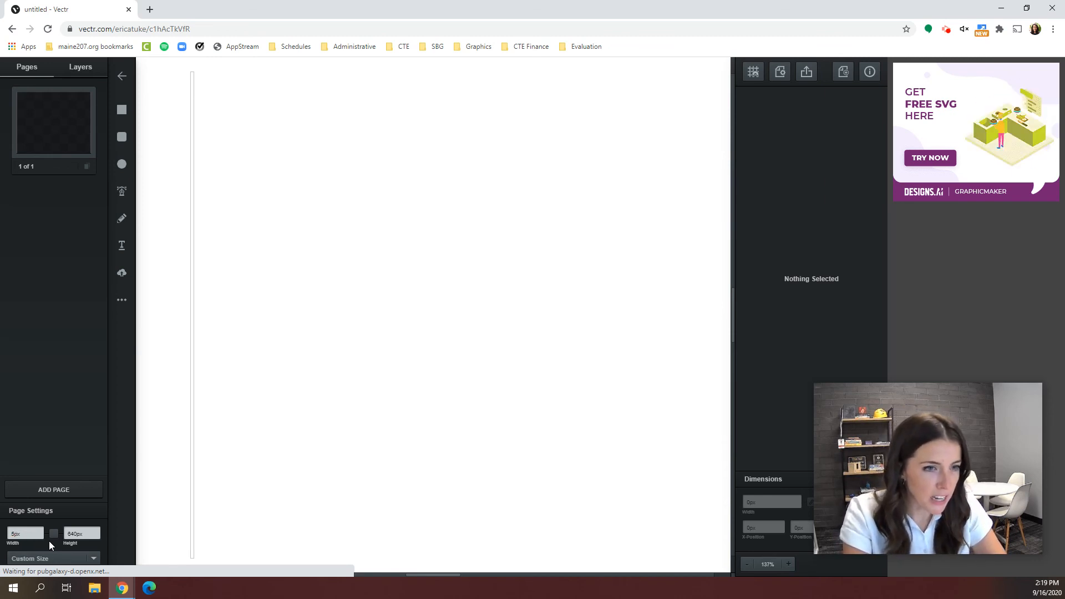
pyautogui.doubleClick(23, 534)
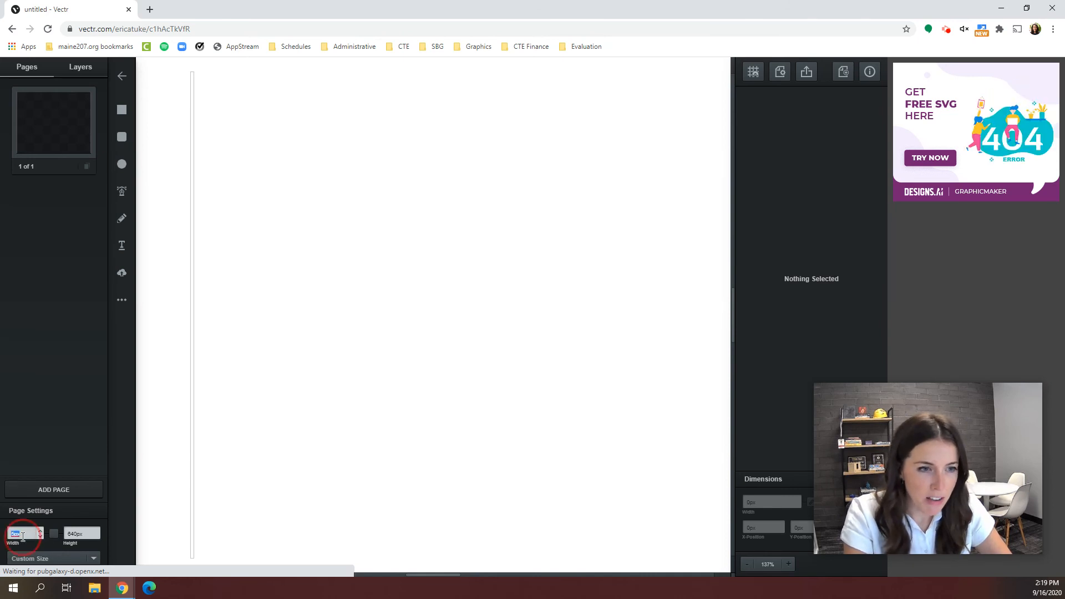
pyautogui.write('5')
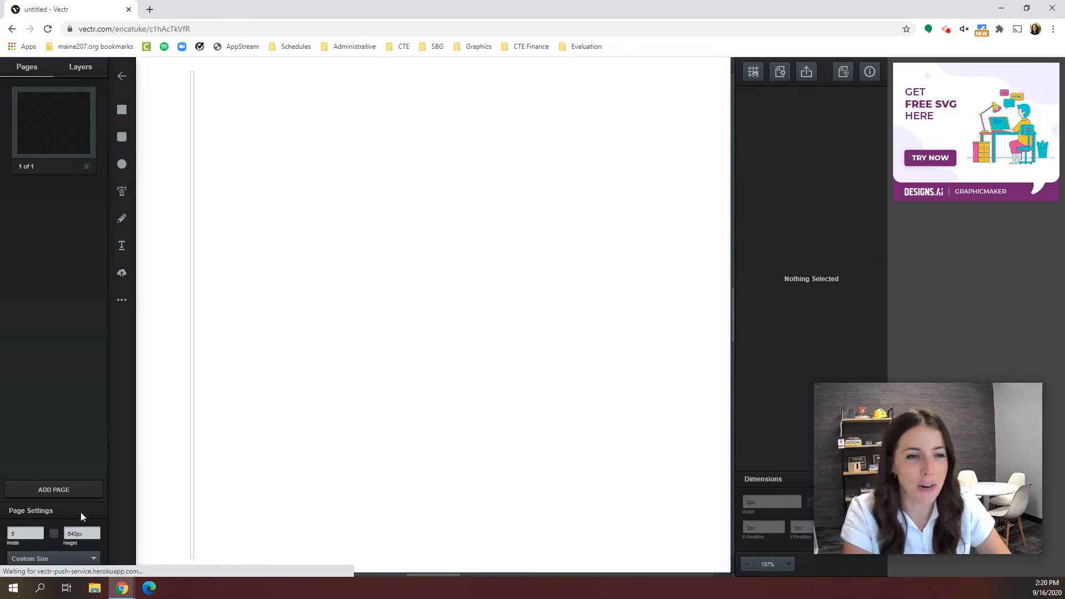
pyautogui.write('in')
pyautogui.press('Return')
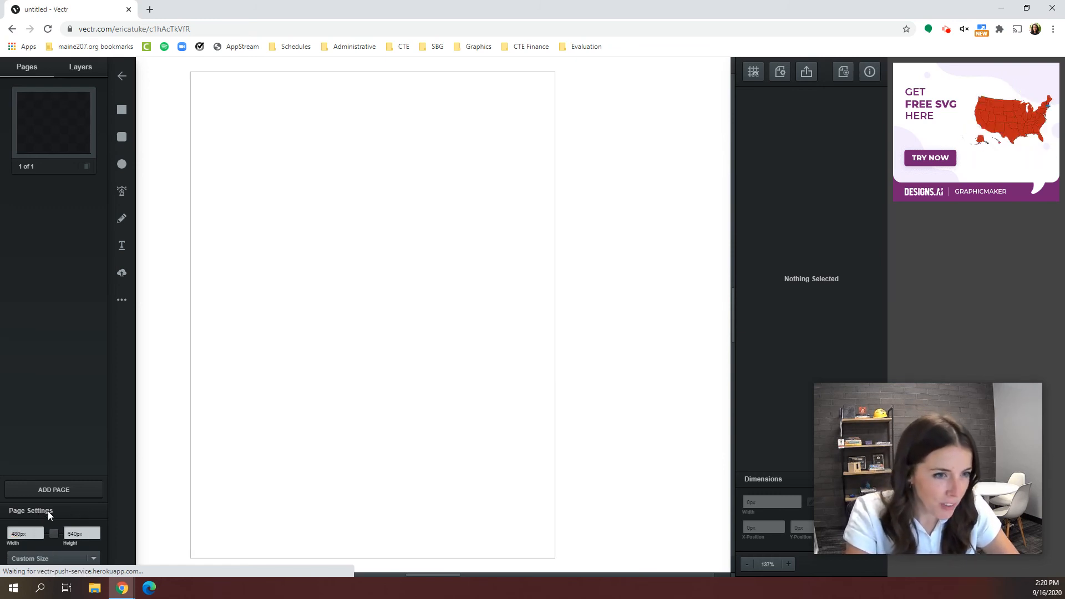
# Set the page height to 8 in.
pyautogui.doubleClick(83, 534)
pyautogui.write('8')
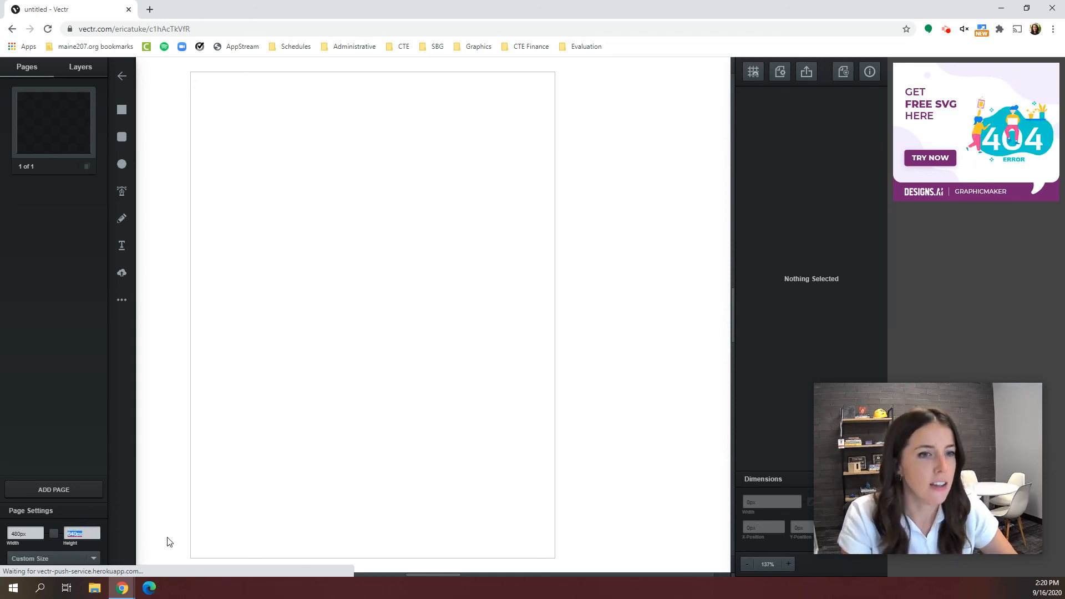
pyautogui.press('Return')
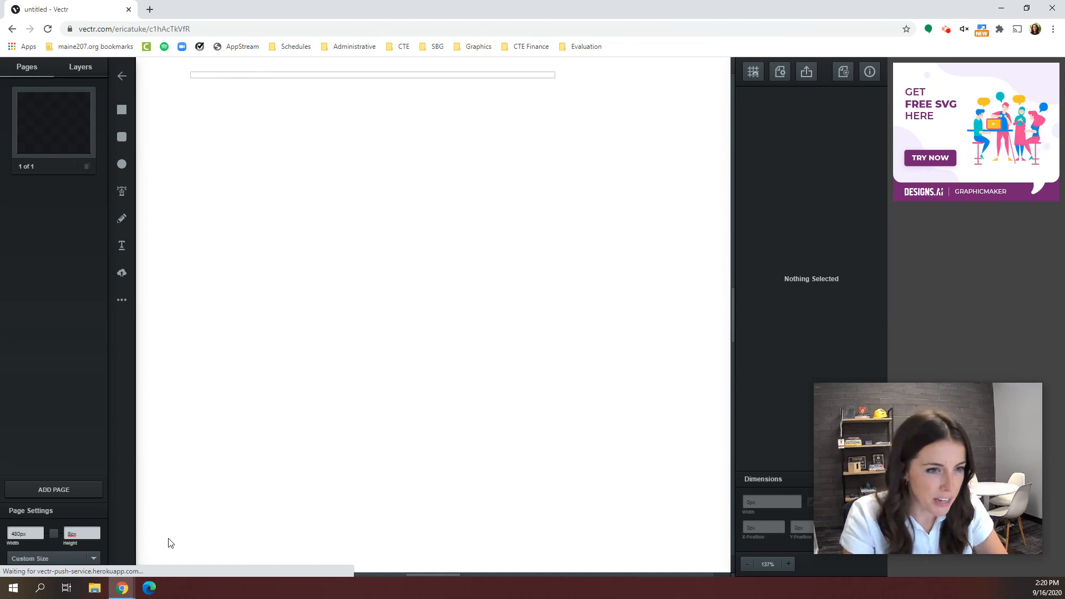
pyautogui.write('inches')
pyautogui.press('Return')
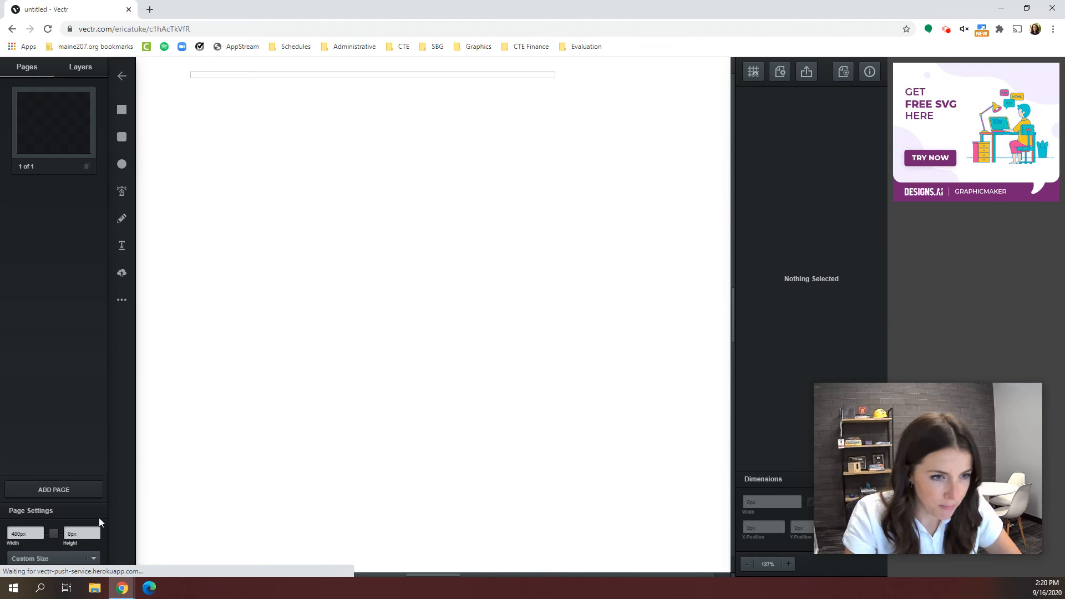
pyautogui.click(83, 533)
pyautogui.press('BackSpace')
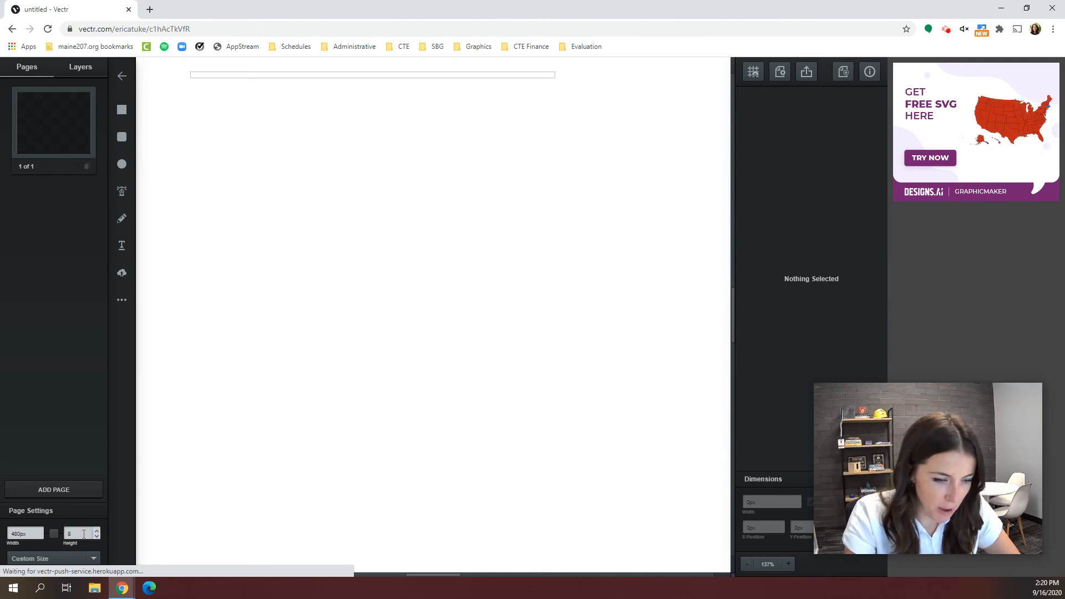
pyautogui.write('in')
pyautogui.press('Return')
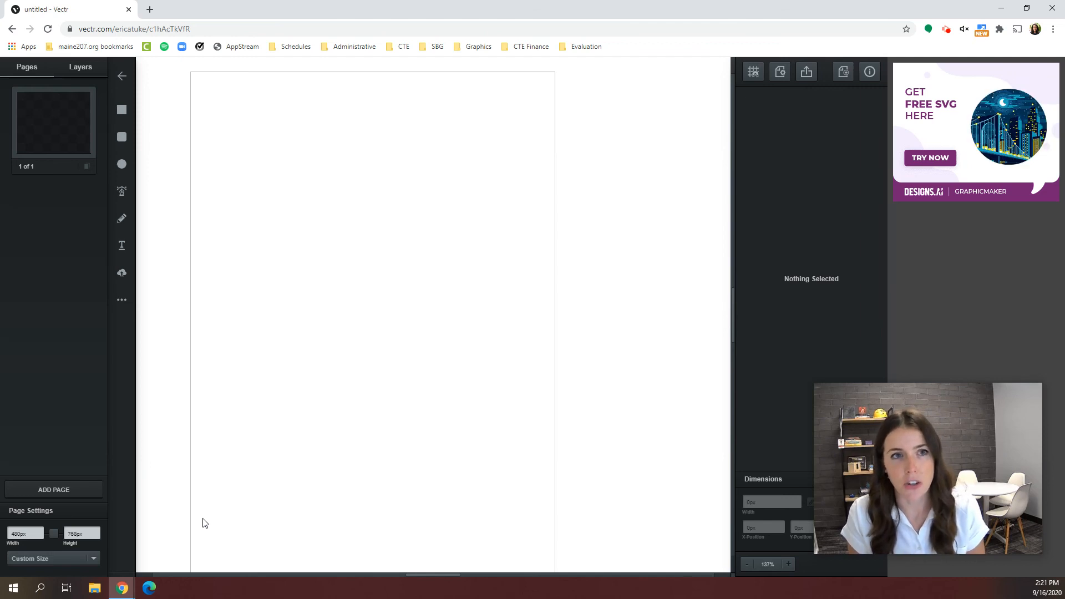
# Import the thumbnail sample sketch image from the Desktop folder into the drawing.
pyautogui.click(123, 274)
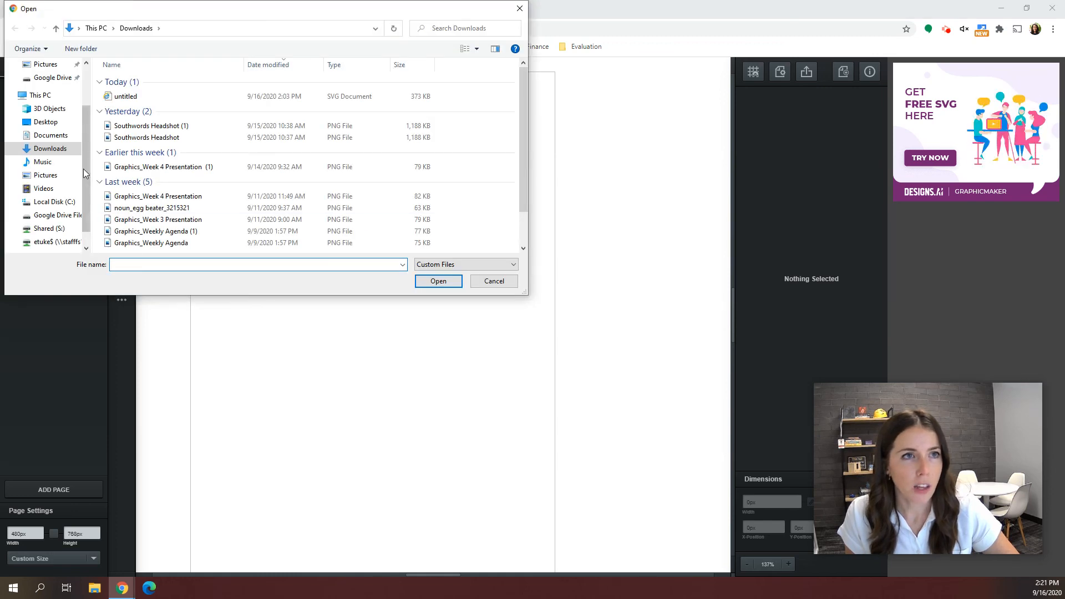
pyautogui.click(41, 121)
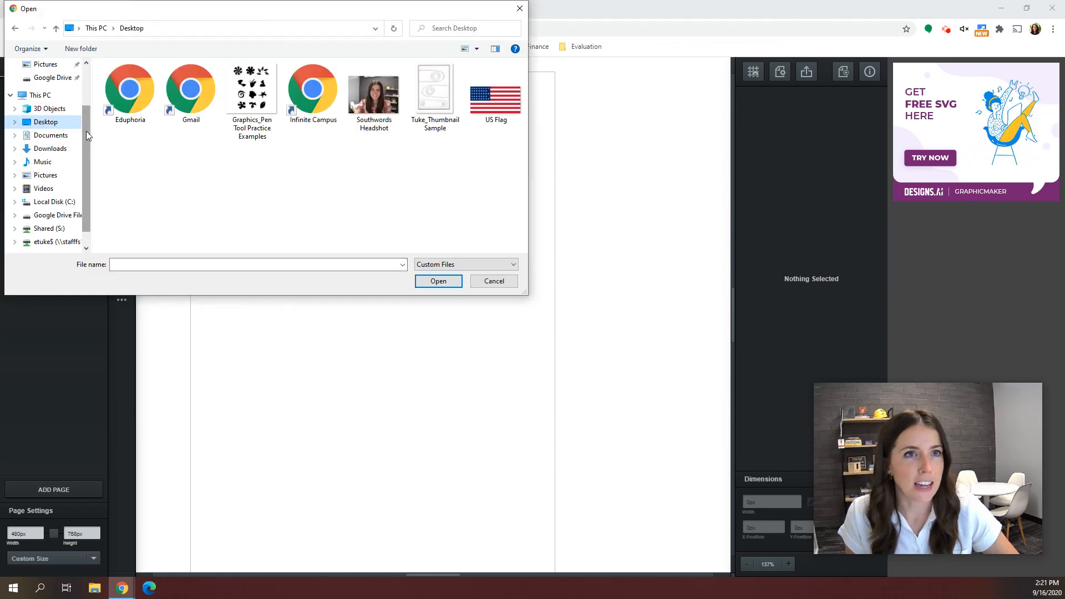
pyautogui.click(434, 95)
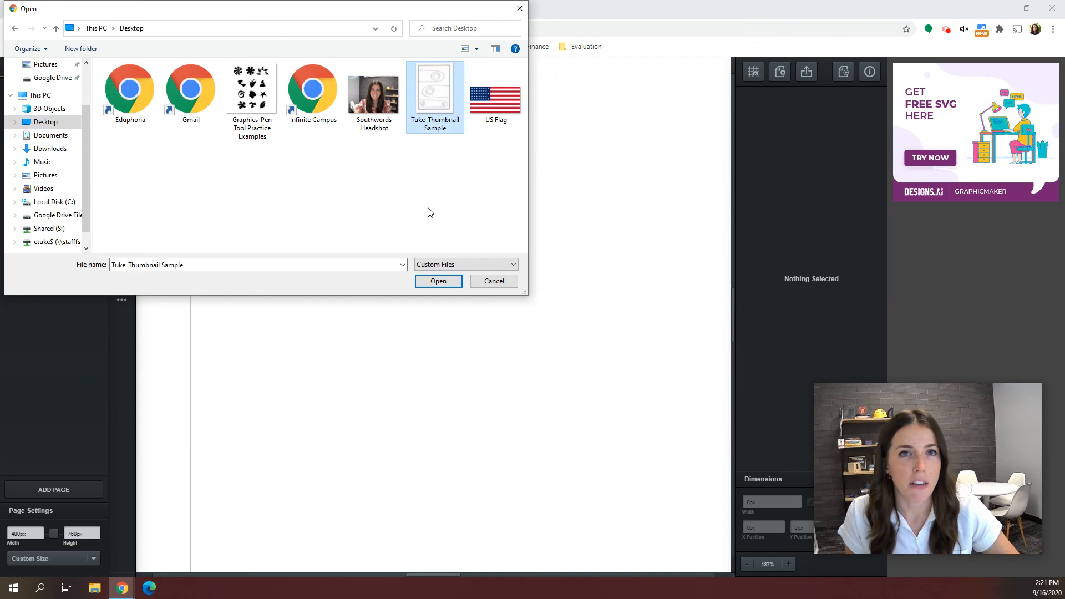
pyautogui.click(429, 286)
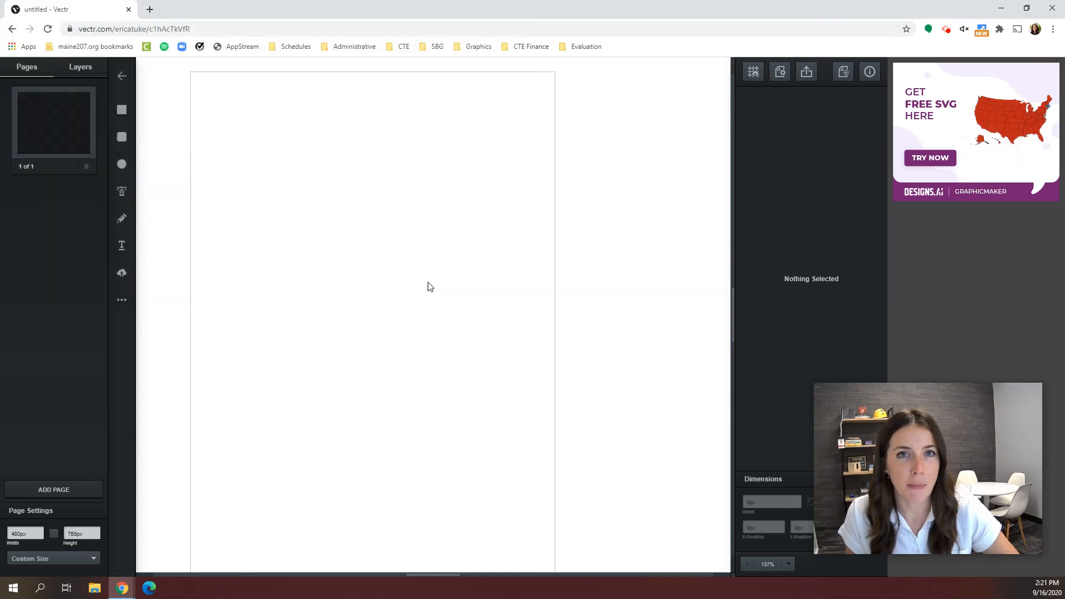
# Enlarge and reposition the imported sketch so that it covers the page, and deselect it.
pyautogui.moveTo(432, 326)
pyautogui.mouseDown()
pyautogui.moveTo(254, 142)
pyautogui.moveTo(211, 113)
pyautogui.moveTo(564, 527)
pyautogui.moveTo(527, 564)
pyautogui.moveTo(609, 385)
pyautogui.moveTo(465, 552)
pyautogui.moveTo(456, 197)
pyautogui.moveTo(459, 561)
pyautogui.moveTo(484, 268)
pyautogui.moveTo(694, 355)
pyautogui.moveTo(461, 457)
pyautogui.moveTo(584, 369)
pyautogui.moveTo(352, 318)
pyautogui.moveTo(616, 263)
pyautogui.moveTo(501, 317)
pyautogui.moveTo(567, 354)
pyautogui.moveTo(704, 475)
pyautogui.moveTo(507, 431)
pyautogui.mouseUp()
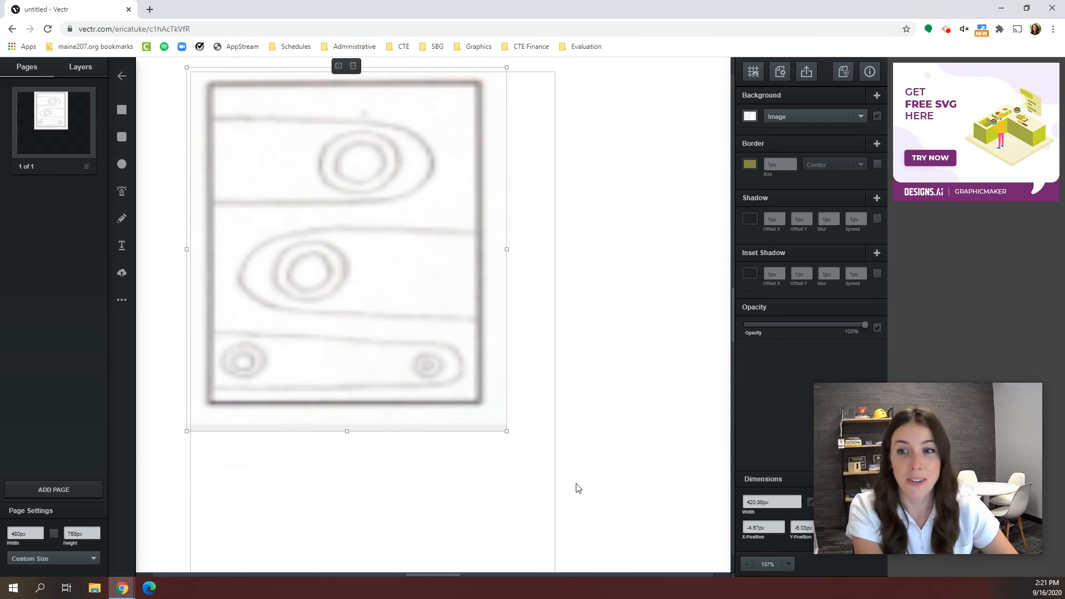
pyautogui.hotkey('ctrl', 'z')
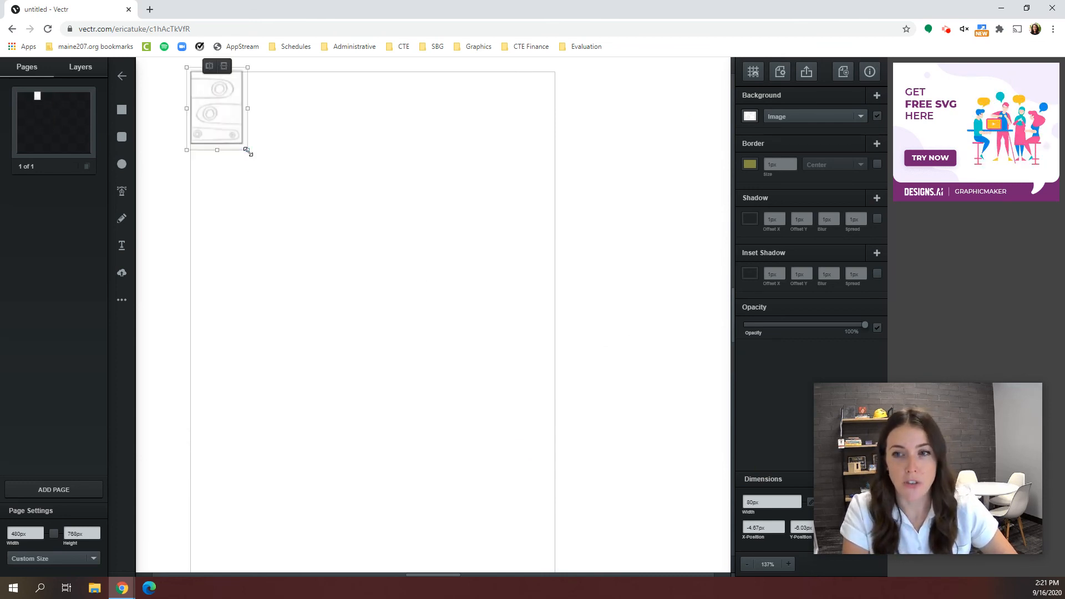
pyautogui.moveTo(247, 150)
pyautogui.mouseDown()
pyautogui.moveTo(286, 224)
pyautogui.moveTo(439, 414)
pyautogui.moveTo(547, 292)
pyautogui.moveTo(410, 247)
pyautogui.moveTo(444, 407)
pyautogui.moveTo(507, 245)
pyautogui.moveTo(590, 345)
pyautogui.mouseUp()
pyautogui.moveTo(423, 344); pyautogui.dragTo(416, 343)
pyautogui.click(641, 393)
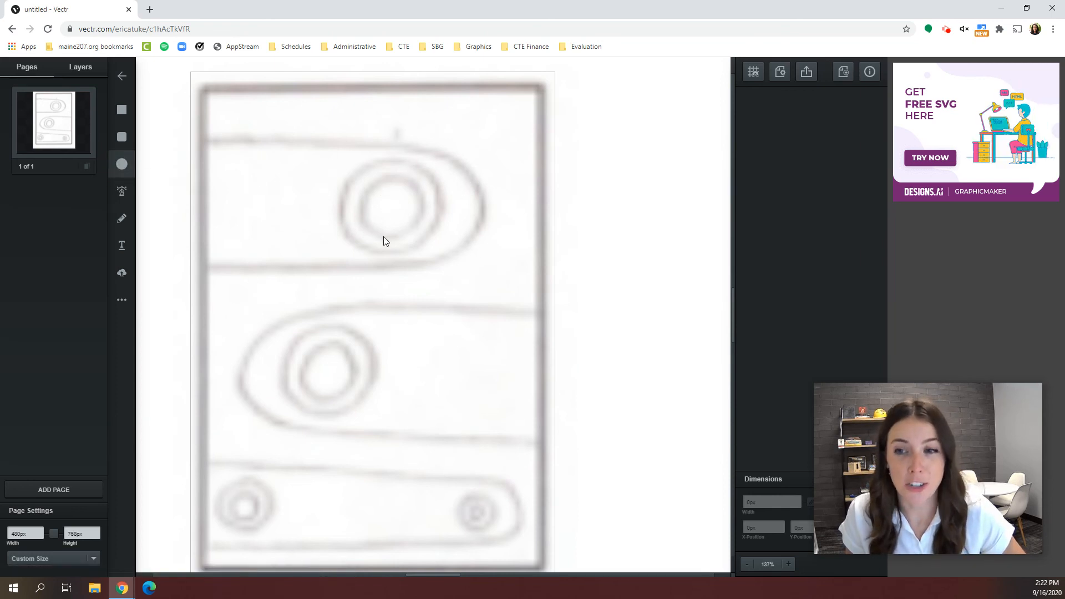
# Draw a circle about 128 px wide over the outer ring in the sketch's upper band.
pyautogui.click(122, 164)
pyautogui.click(420, 168)
pyautogui.moveTo(420, 169); pyautogui.dragTo(346, 256)
pyautogui.moveTo(380, 220); pyautogui.dragTo(385, 214)
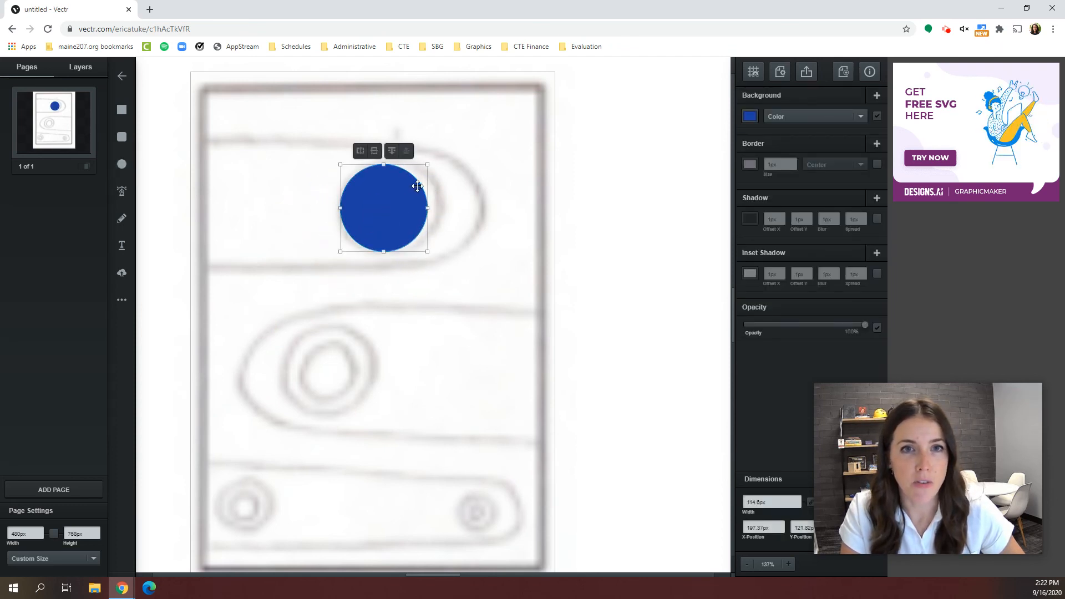
pyautogui.moveTo(426, 164); pyautogui.dragTo(437, 155)
pyautogui.moveTo(413, 191); pyautogui.dragTo(418, 194)
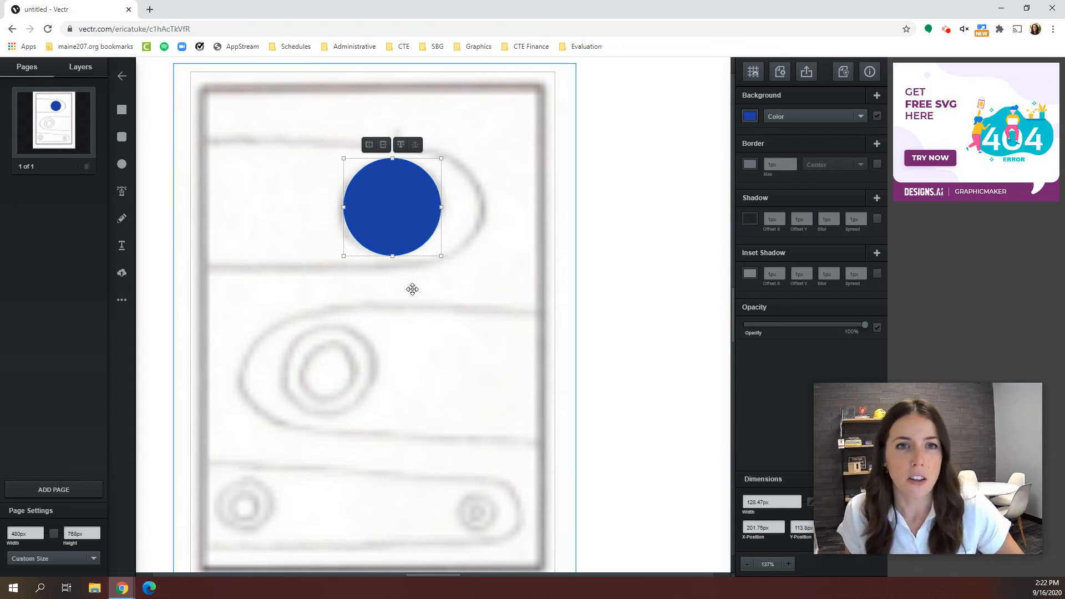
# Set the upper circle's background colour to white.
pyautogui.click(749, 116)
pyautogui.moveTo(641, 134); pyautogui.dragTo(613, 67)
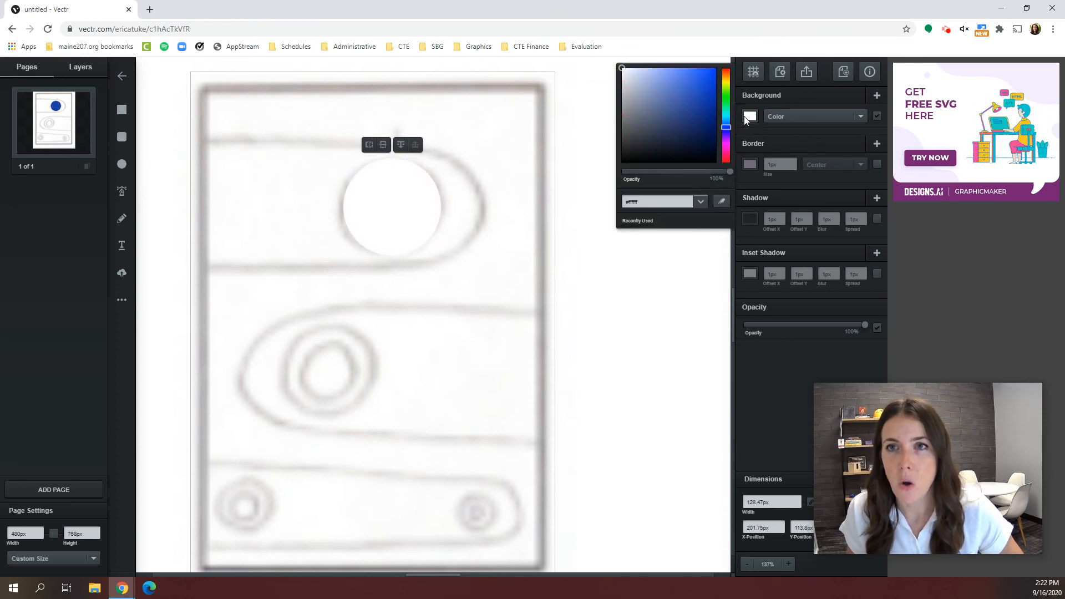
pyautogui.moveTo(631, 89); pyautogui.dragTo(594, 48)
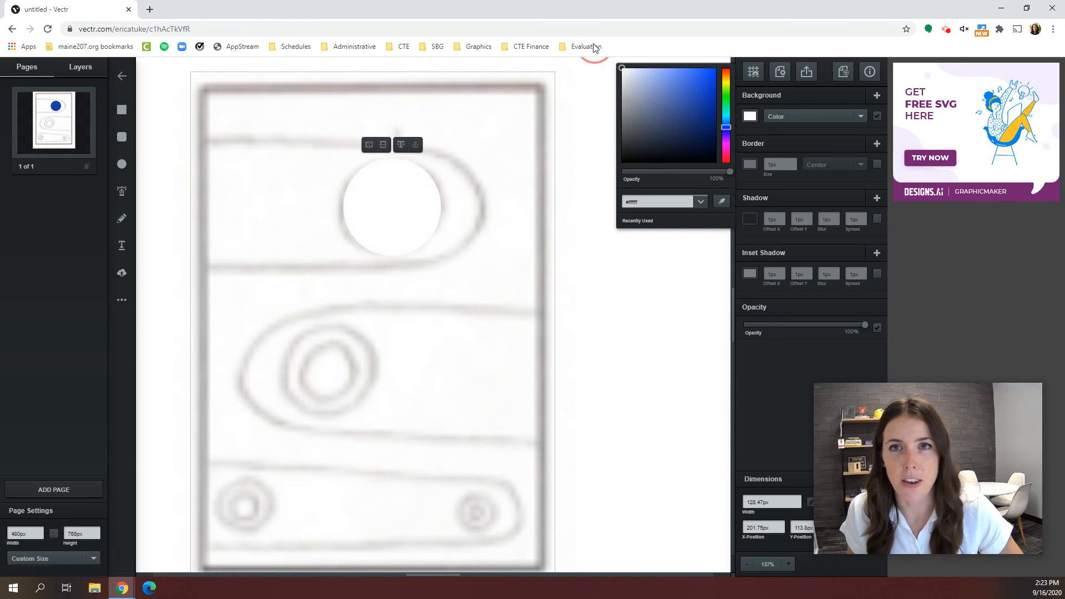
pyautogui.click(604, 301)
# Duplicate the white circle and place the copy over the ring in the sketch's middle band.
pyautogui.click(391, 198)
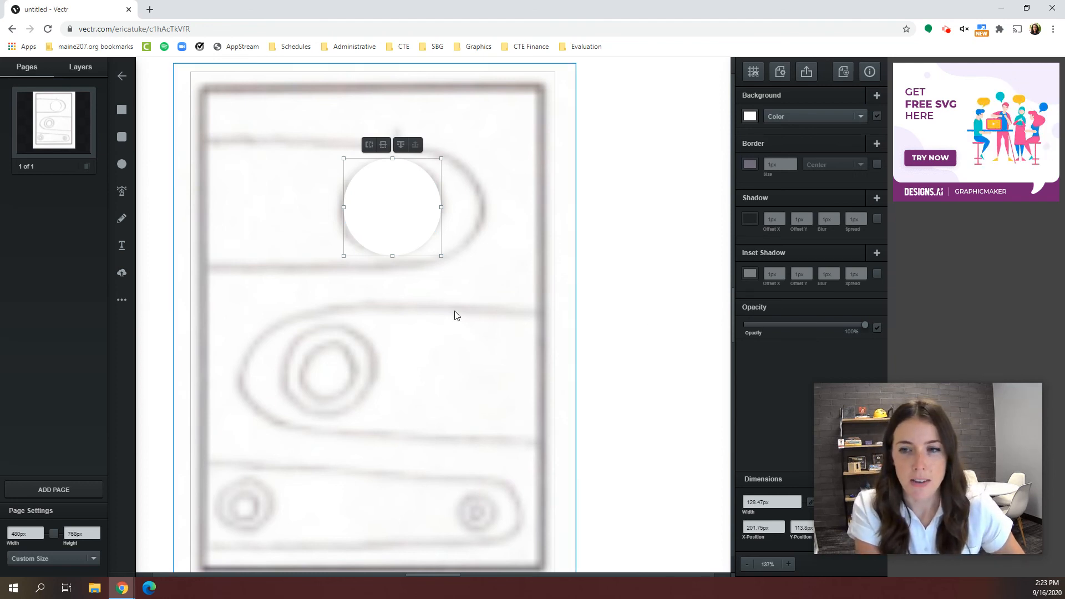
pyautogui.hotkey('ctrl', 'v')
pyautogui.moveTo(411, 212); pyautogui.dragTo(345, 369)
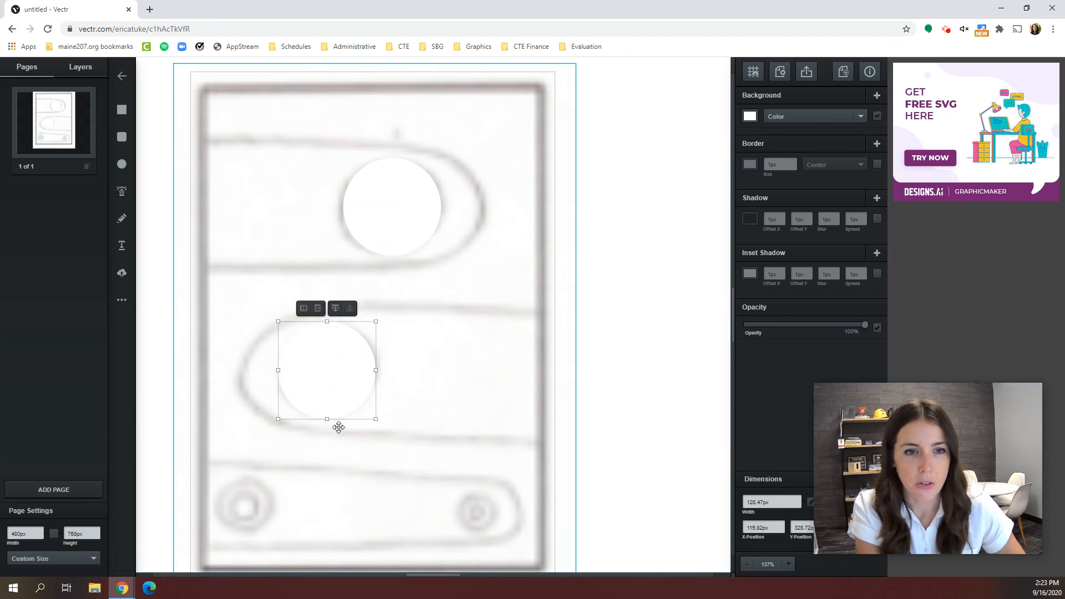
# Add another copy of the white circle, scaled to about 76 px wide, over the left ring in the sketch's lowest band.
pyautogui.hotkey('ctrl', 'v')
pyautogui.moveTo(403, 232); pyautogui.dragTo(261, 505)
pyautogui.moveTo(304, 461); pyautogui.dragTo(261, 505)
pyautogui.hotkey('ctrl', 'z')
pyautogui.moveTo(310, 451); pyautogui.dragTo(266, 492)
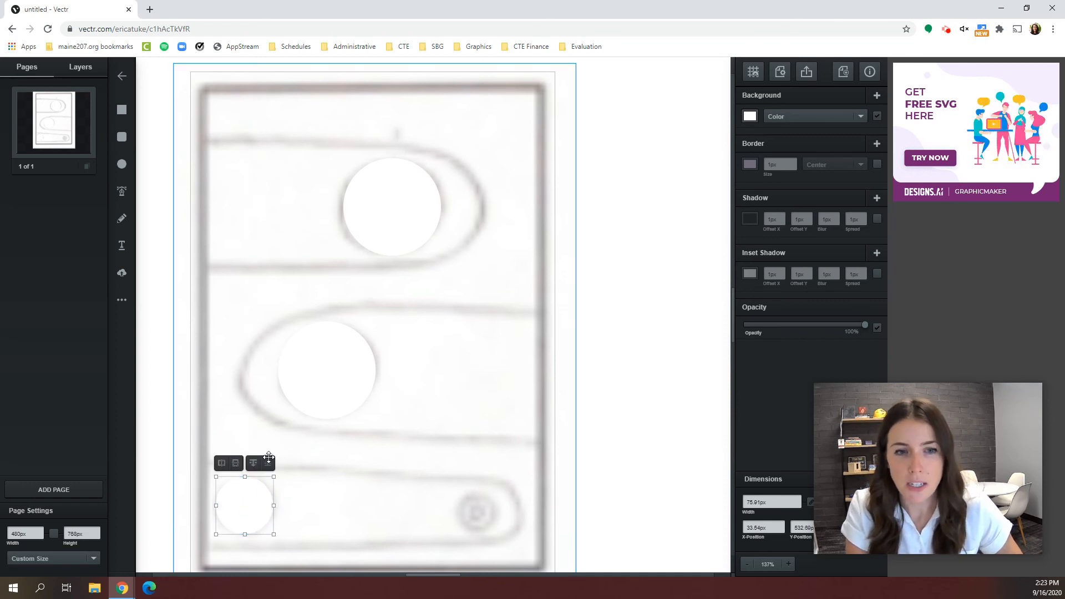
# Set the background colour of the circle in the middle band to black.
pyautogui.click(325, 369)
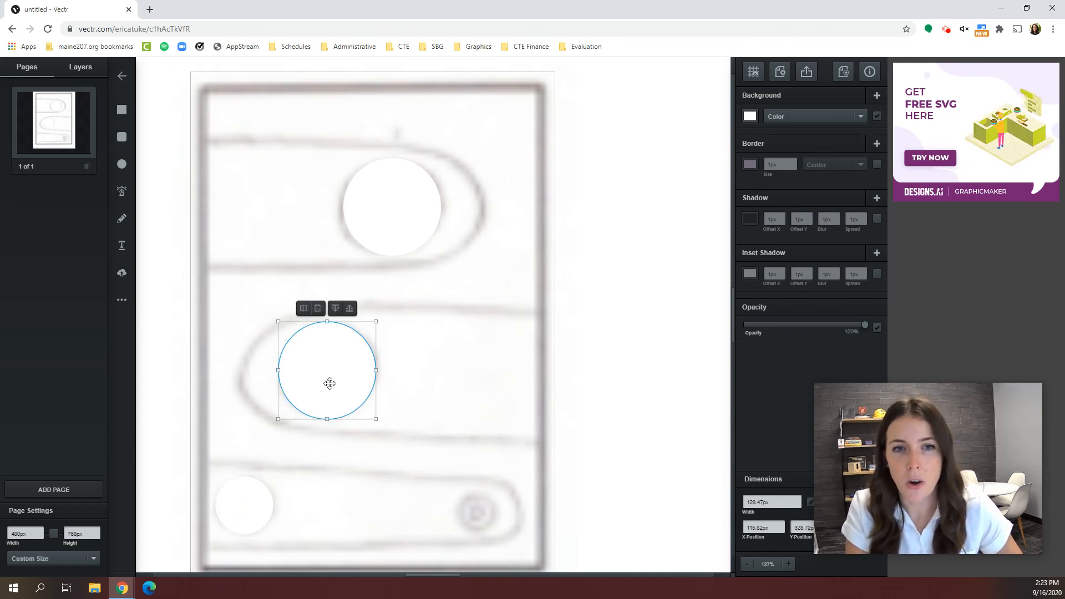
pyautogui.click(749, 117)
pyautogui.moveTo(660, 131); pyautogui.dragTo(604, 190)
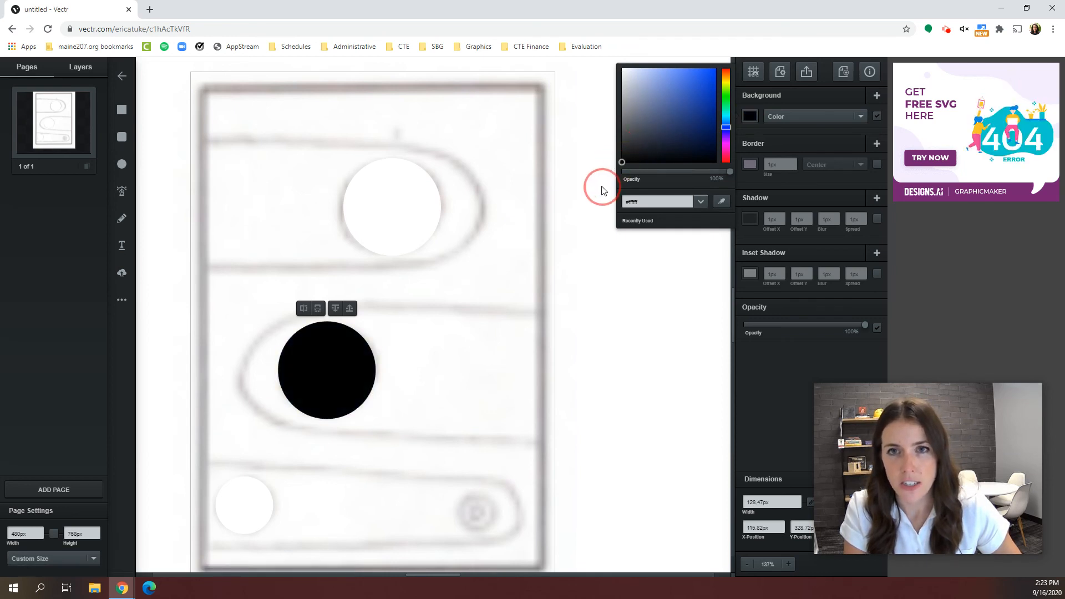
# Draw a circle about 86 px wide and centre it inside the upper white circle.
pyautogui.click(623, 272)
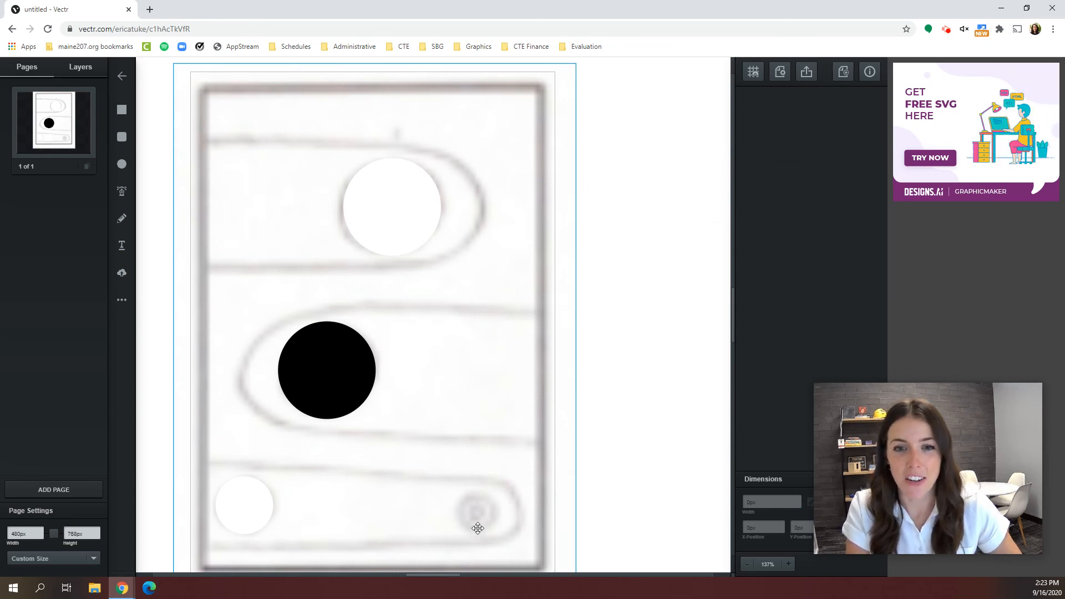
pyautogui.click(122, 166)
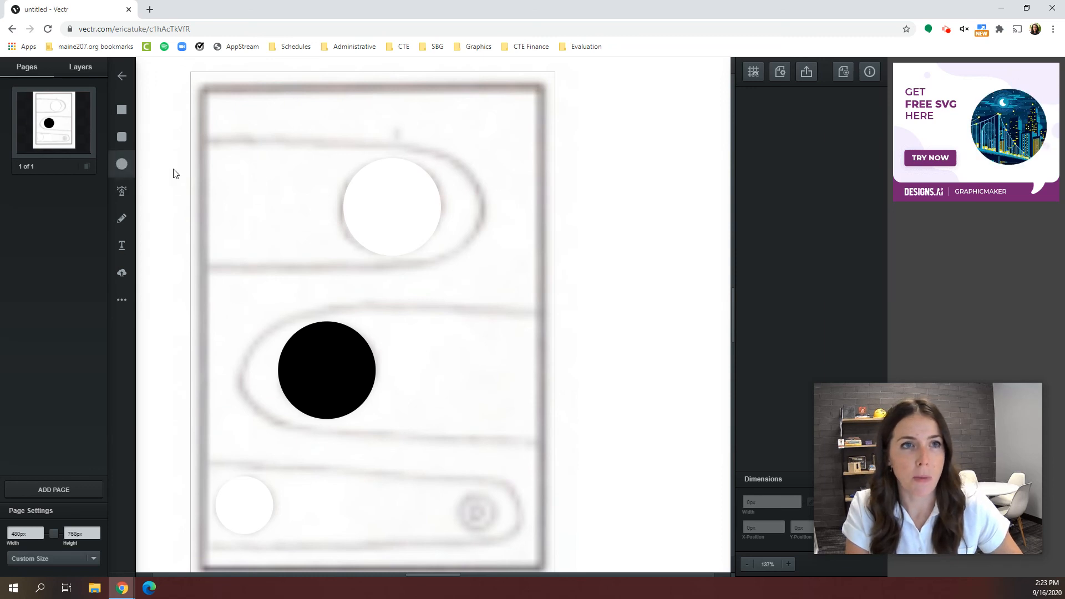
pyautogui.moveTo(311, 207)
pyautogui.mouseDown()
pyautogui.moveTo(257, 277)
pyautogui.moveTo(272, 235)
pyautogui.moveTo(250, 269)
pyautogui.mouseUp()
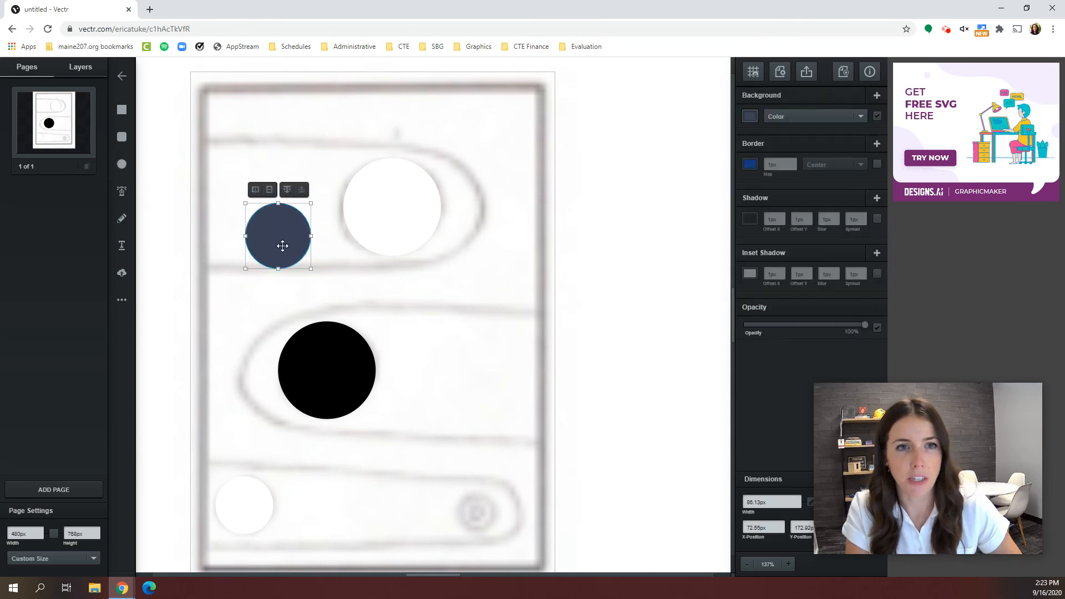
pyautogui.moveTo(299, 236); pyautogui.dragTo(392, 211)
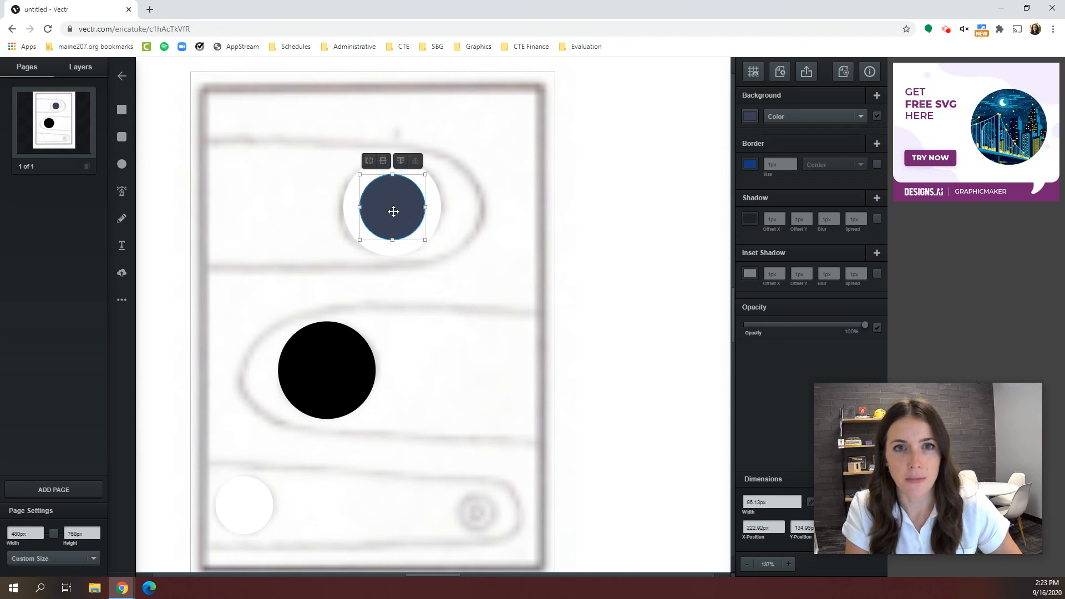
# Set the background colour of the new inner circle to black (#000000).
pyautogui.click(750, 120)
pyautogui.moveTo(683, 144); pyautogui.dragTo(589, 210)
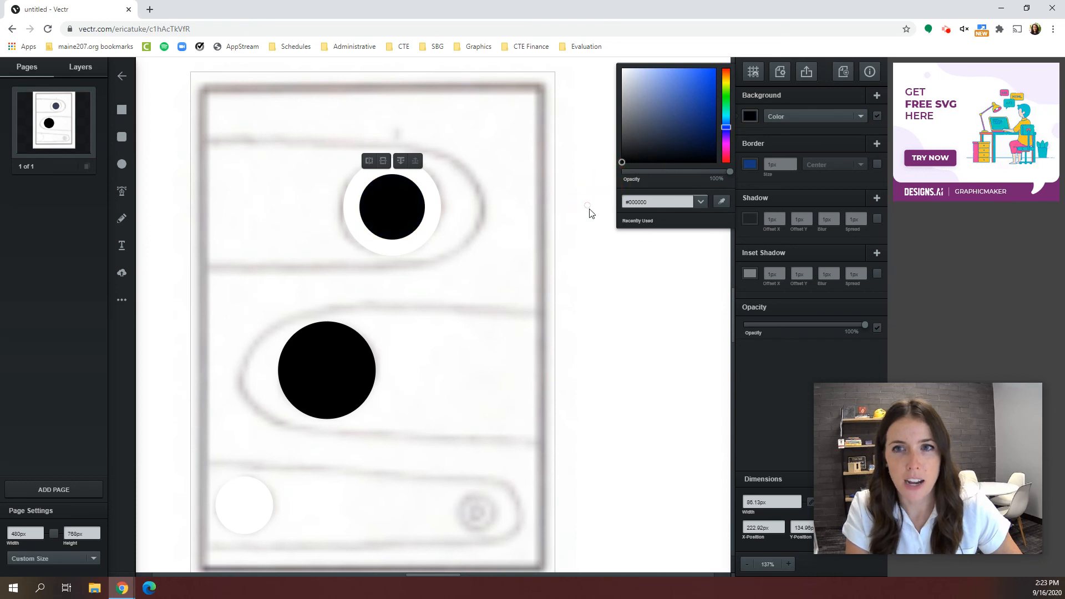
pyautogui.click(797, 189)
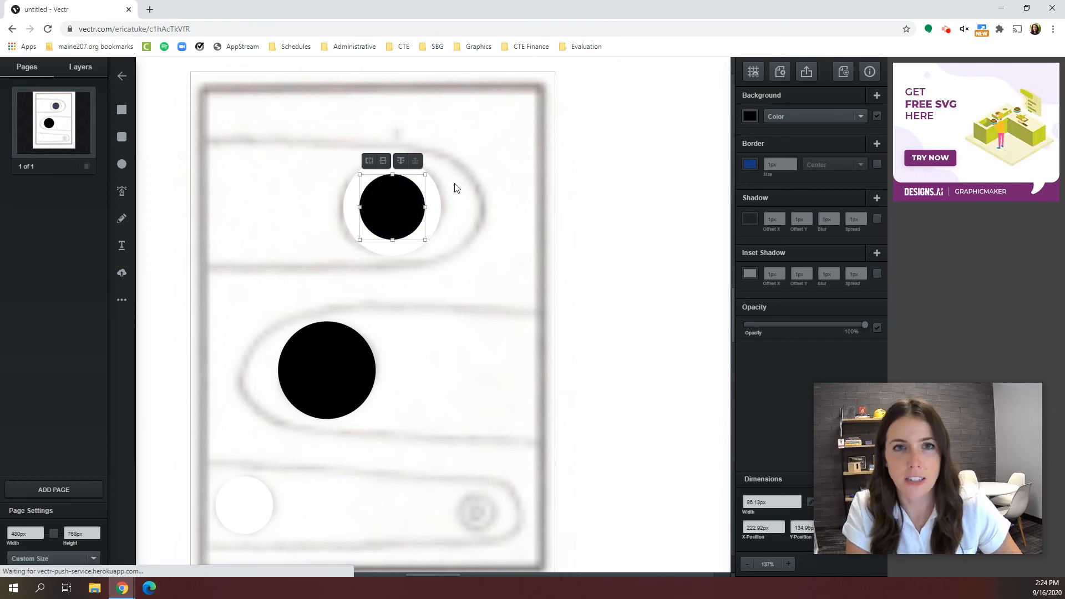
# Turn the inner black circle's border on and back off, and deselect the circle.
pyautogui.click(776, 165)
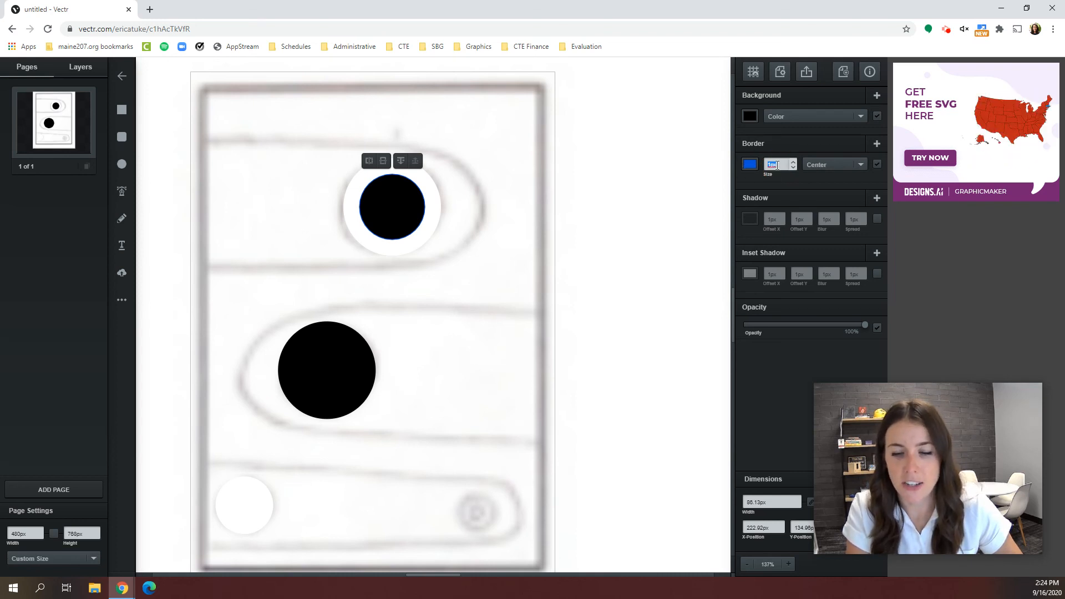
pyautogui.click(877, 164)
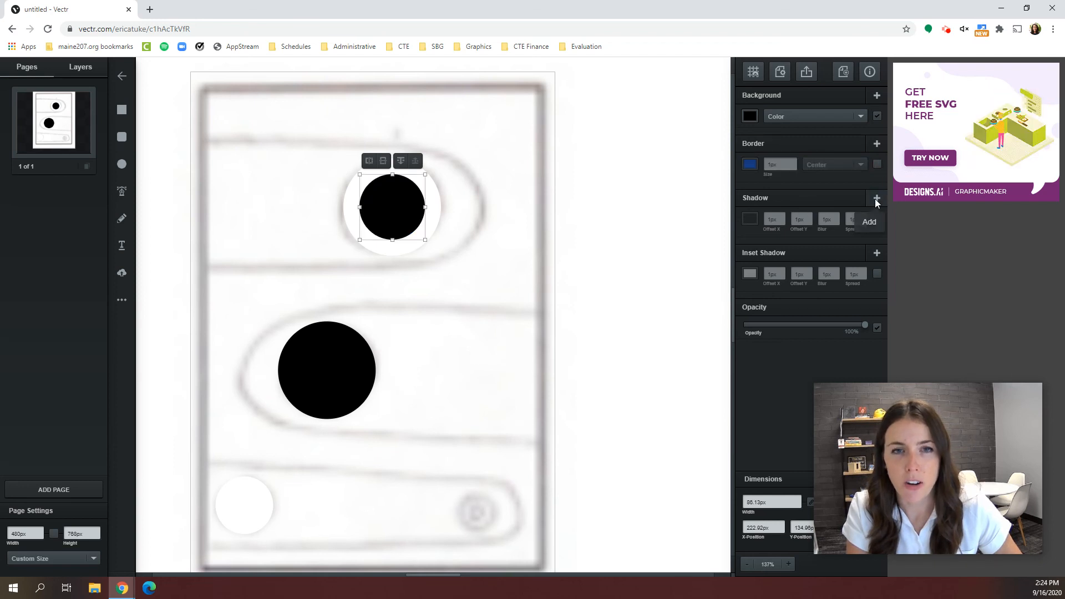
pyautogui.click(711, 260)
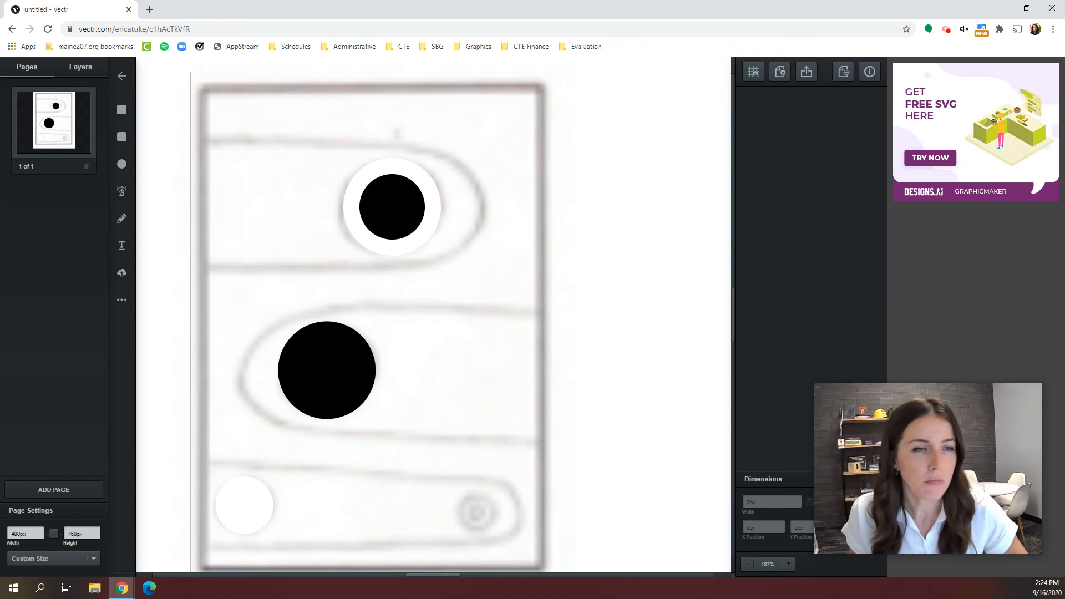
# Start a Pen path just outside the page's left edge, at the upper line of the sketch's top band.
pyautogui.click(123, 195)
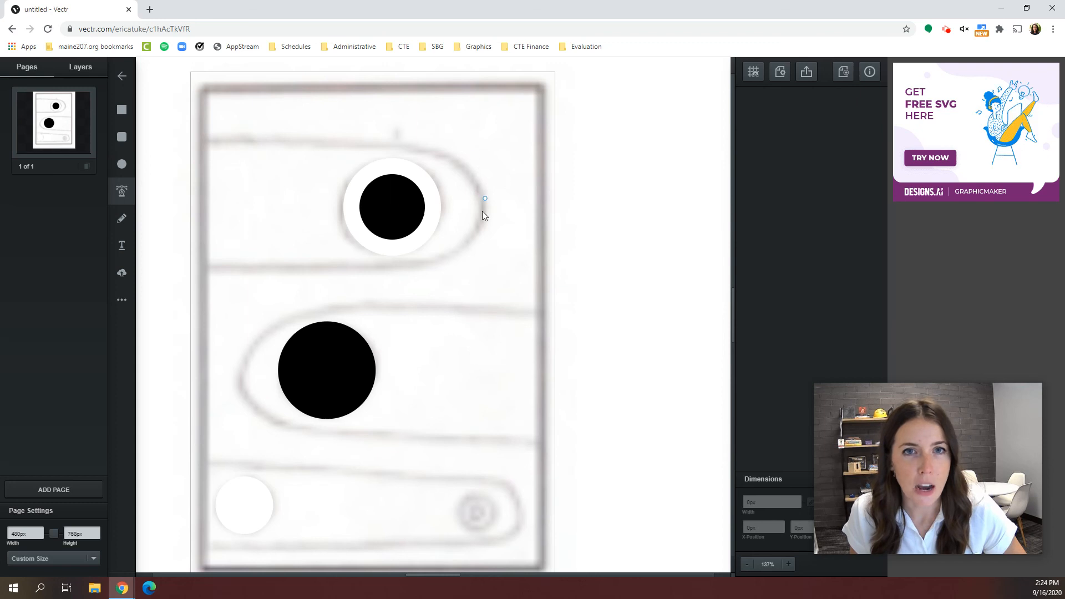
pyautogui.click(186, 142)
pyautogui.click(306, 134)
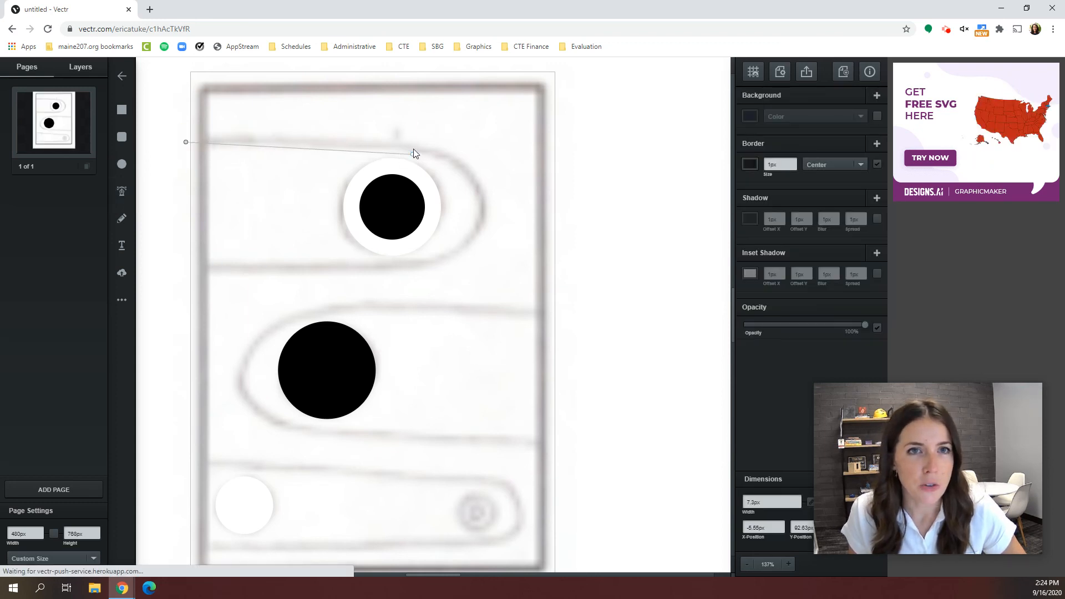
pyautogui.click(273, 142)
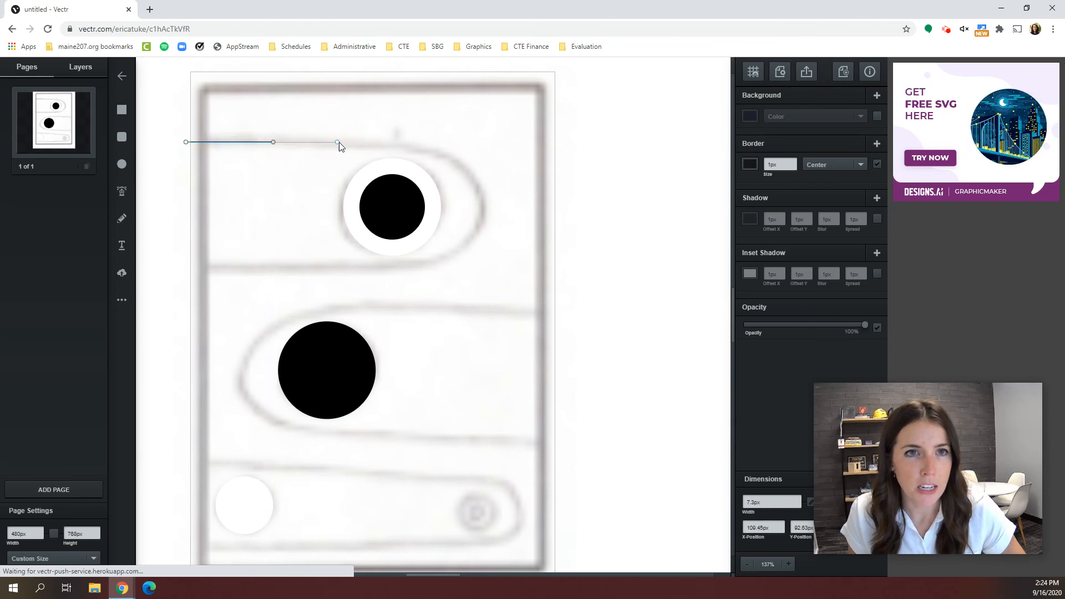
pyautogui.click(359, 142)
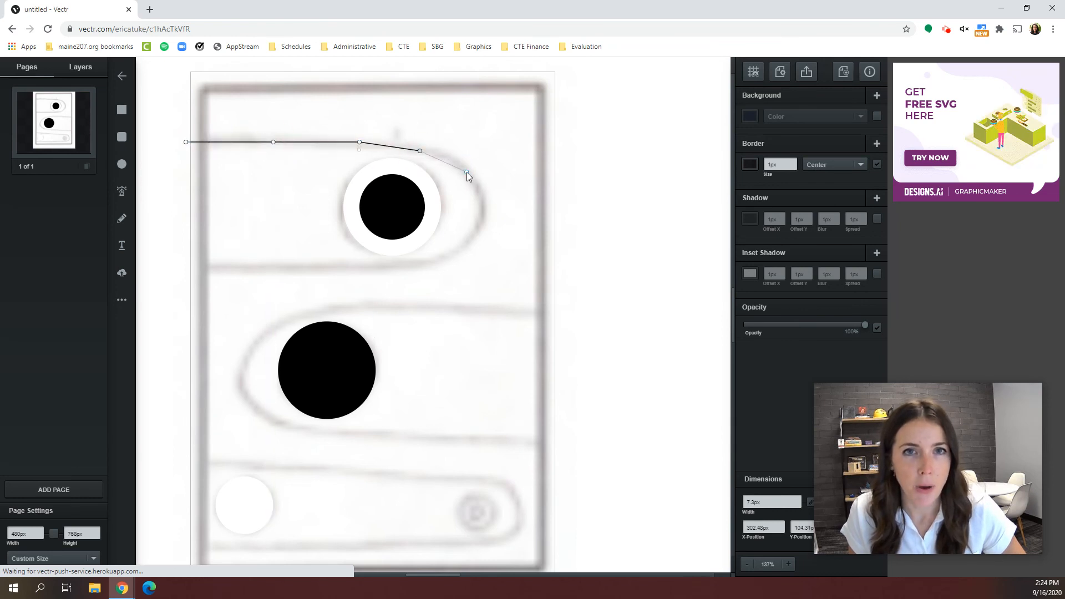
pyautogui.click(467, 172)
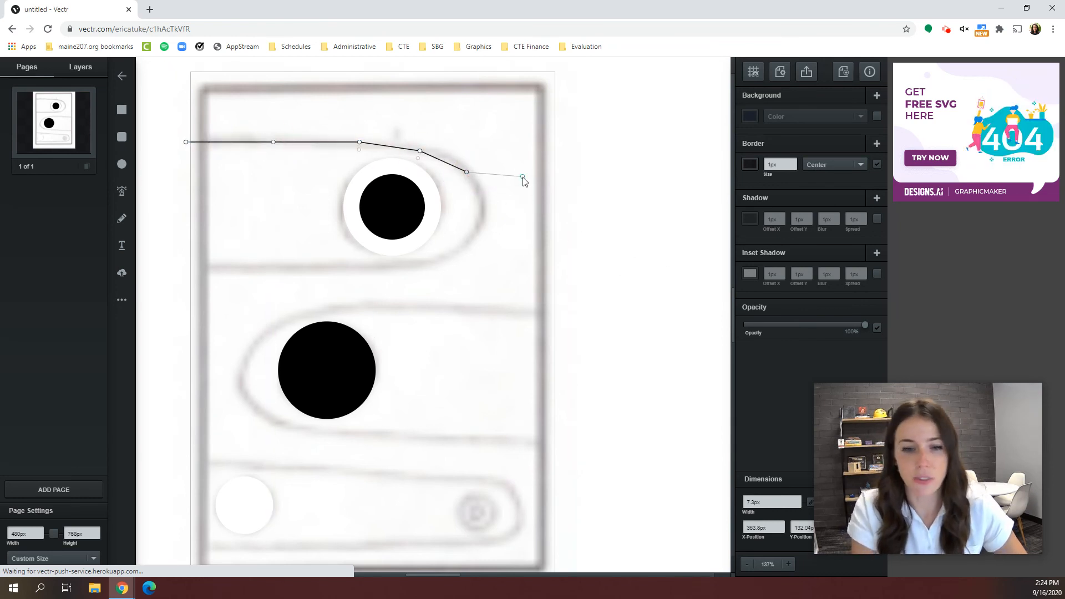
pyautogui.hotkey('ctrl', 'z')
pyautogui.hotkey('ctrl', 'z')
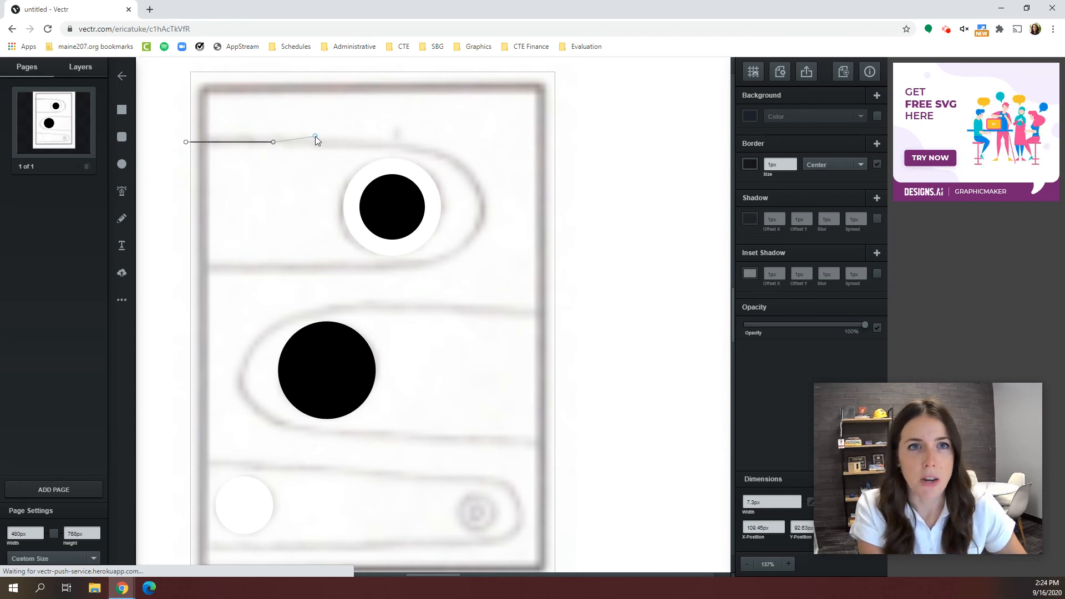
pyautogui.hotkey('ctrl', 'z')
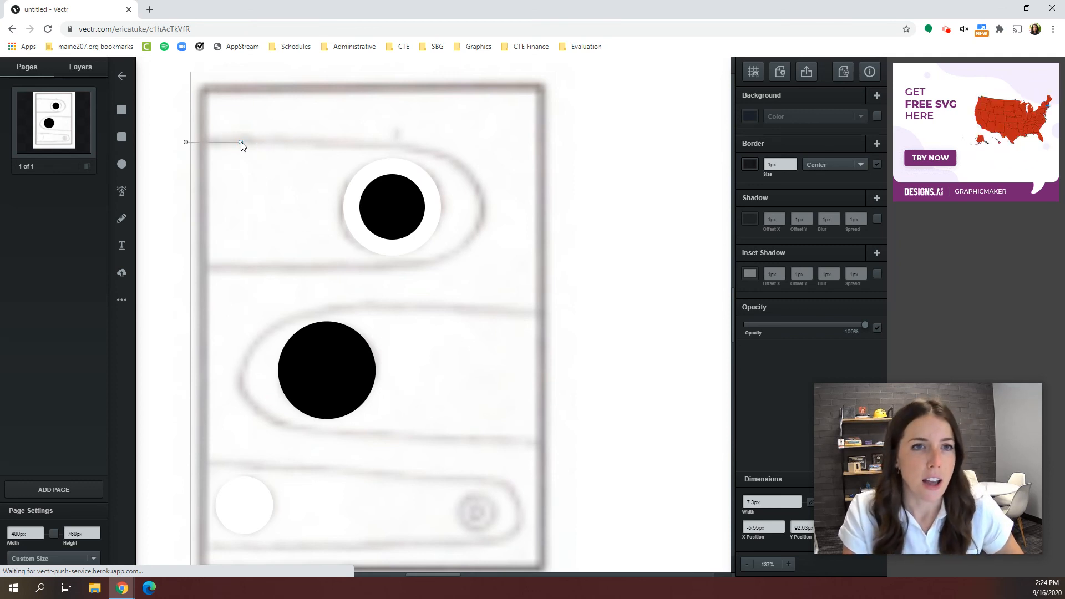
# Trace the top band with a straight upper edge, a curved right end and a straight lower edge, and close the path at its starting point.
pyautogui.click(404, 145)
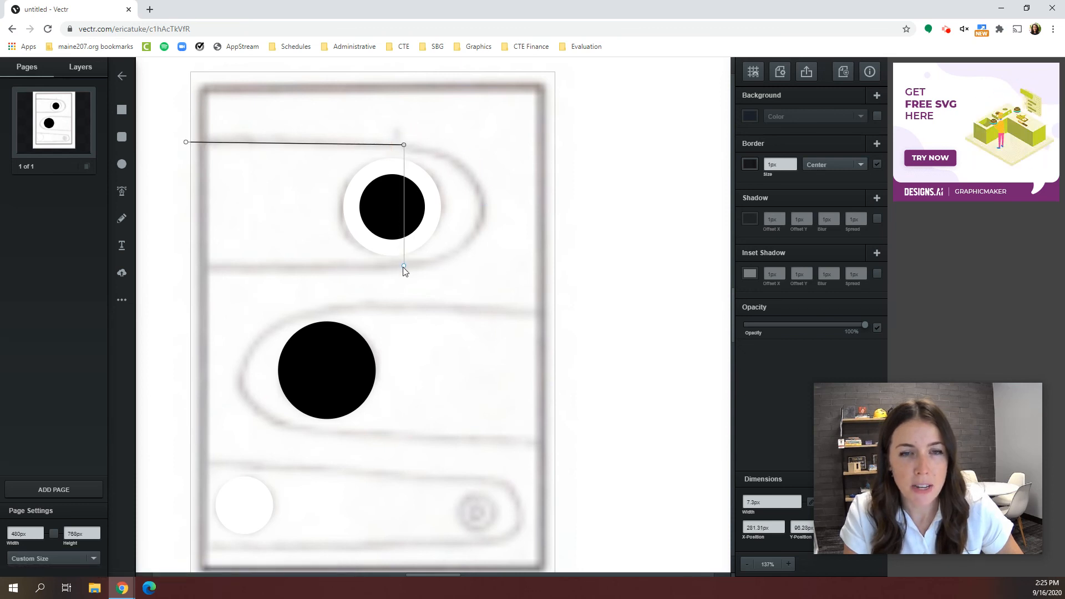
pyautogui.moveTo(398, 270); pyautogui.dragTo(323, 289)
pyautogui.hotkey('ctrl', 'z')
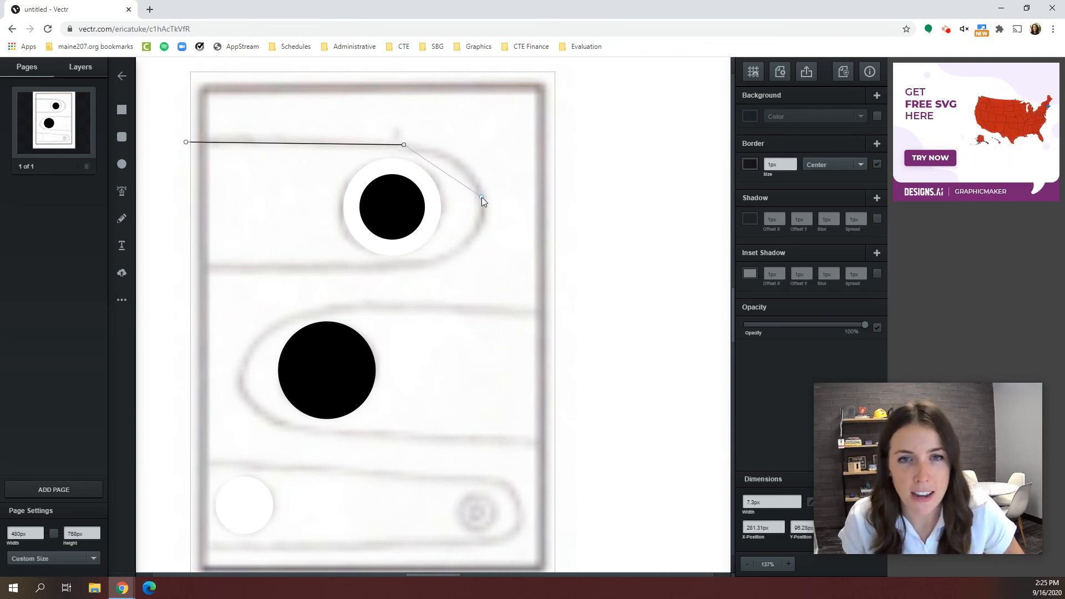
pyautogui.moveTo(481, 197); pyautogui.dragTo(486, 244)
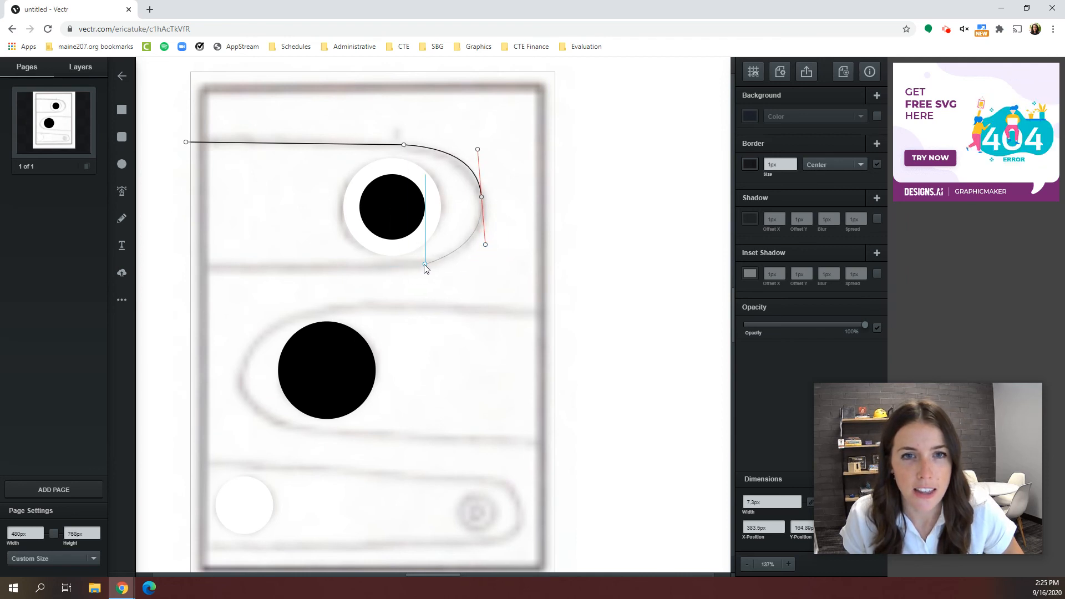
pyautogui.click(427, 266)
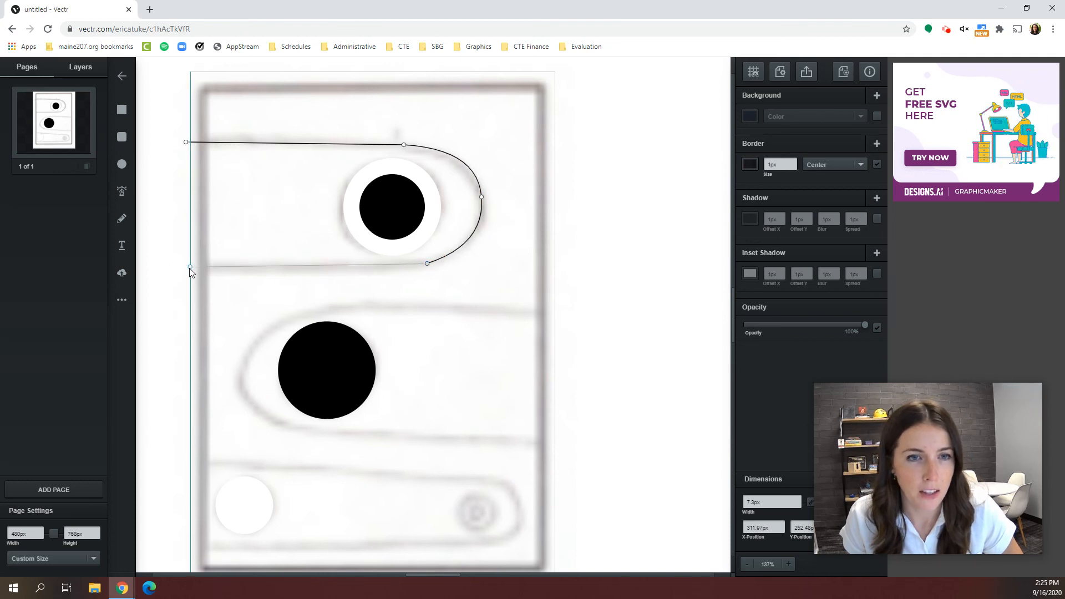
pyautogui.click(186, 142)
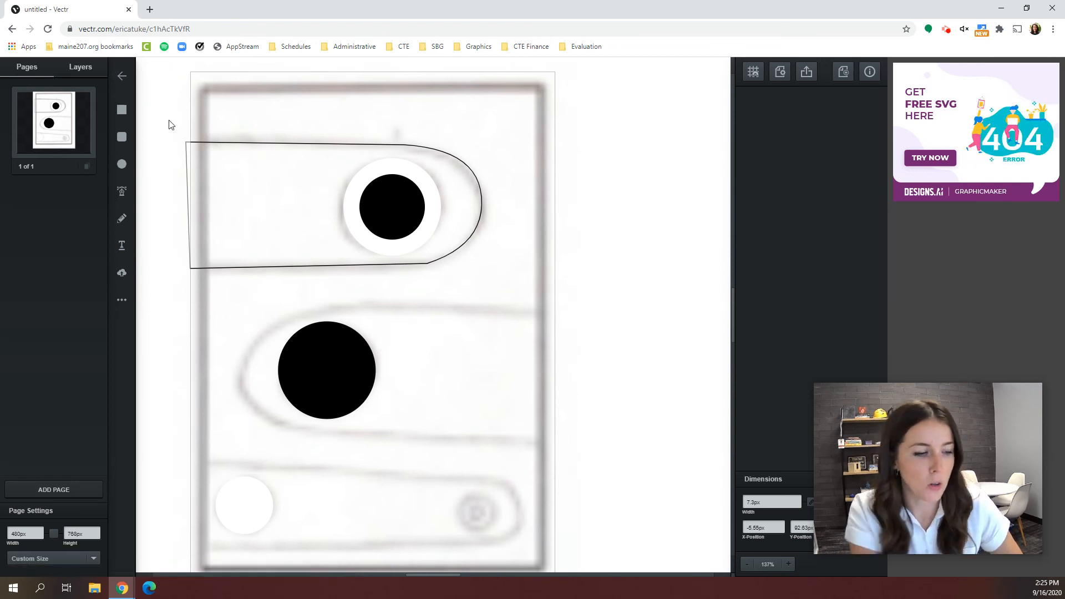
# Shift the traced top band outline slightly right so its upper-left corner meets the page's left edge.
pyautogui.click(423, 148)
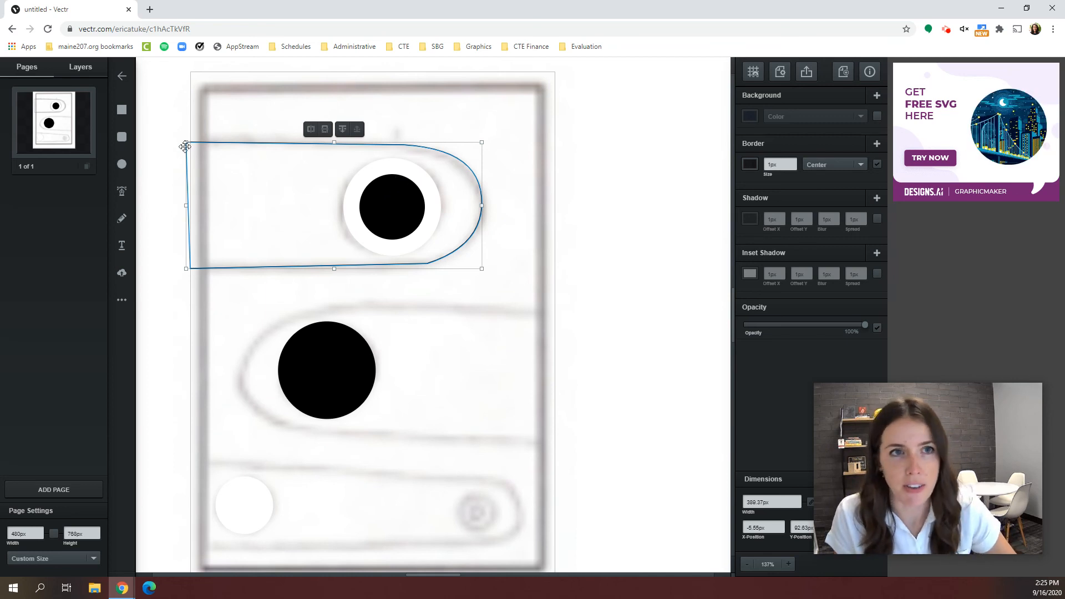
pyautogui.moveTo(185, 142); pyautogui.dragTo(190, 141)
pyautogui.click(192, 271)
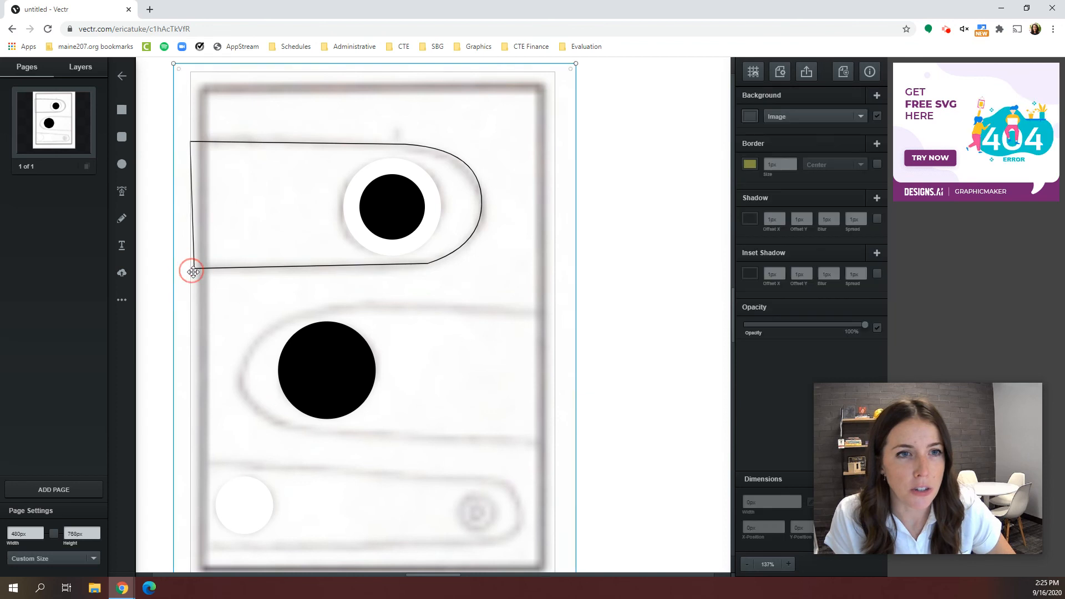
pyautogui.doubleClick(202, 269)
pyautogui.click(203, 269)
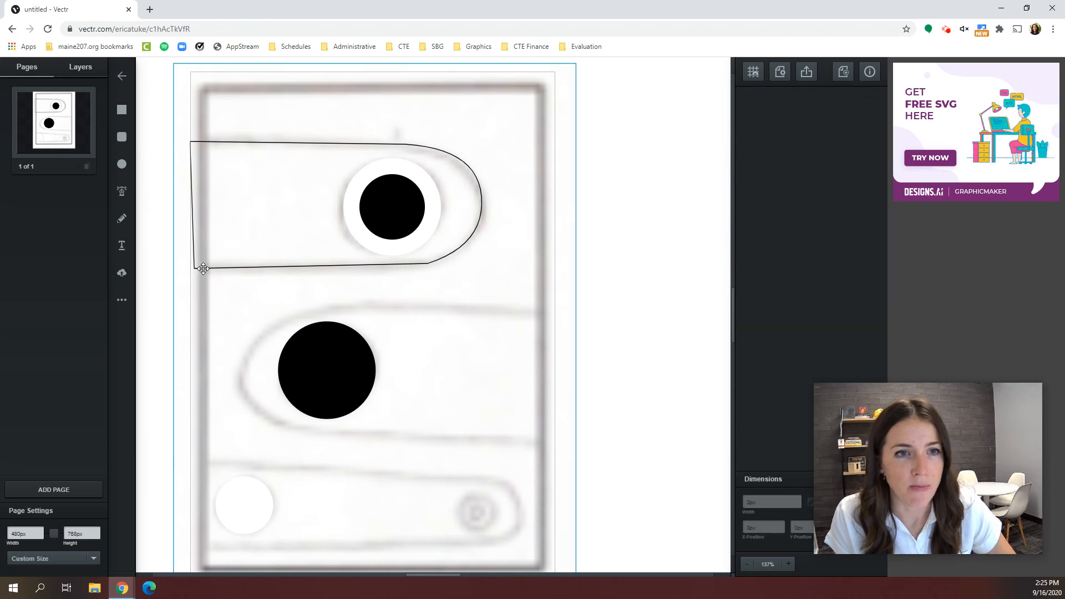
pyautogui.click(388, 145)
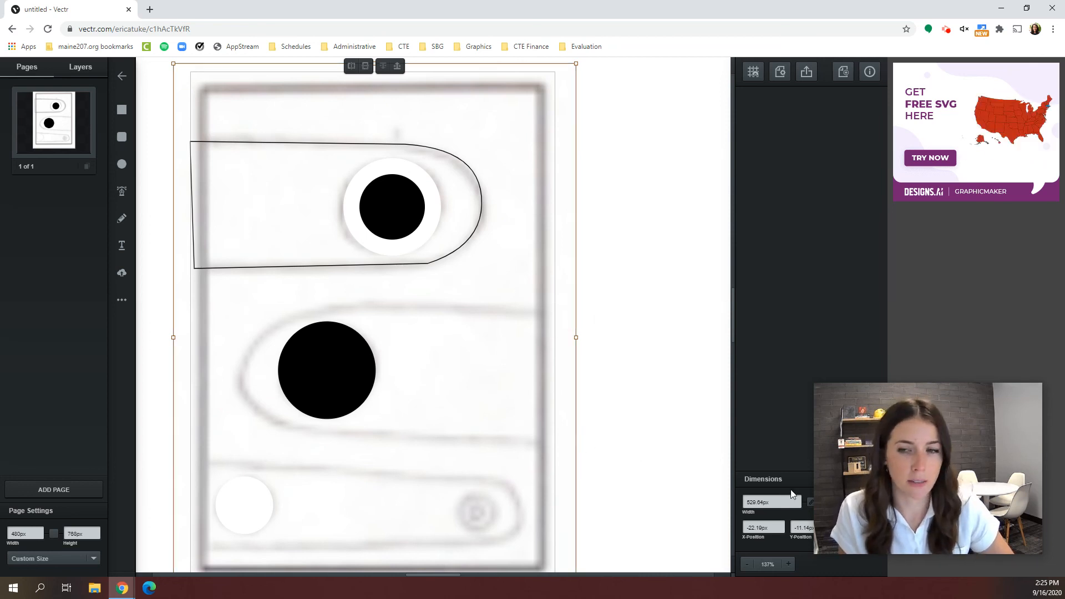
# Add a point on the upper edge of the top band outline and delete it again.
pyautogui.click(946, 30)
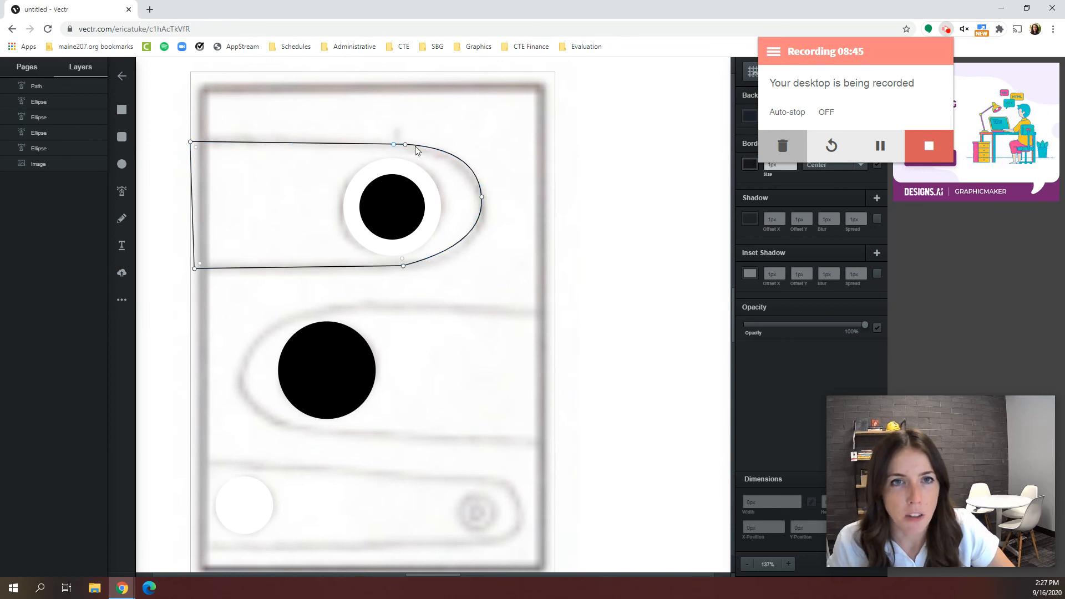
pyautogui.click(347, 145)
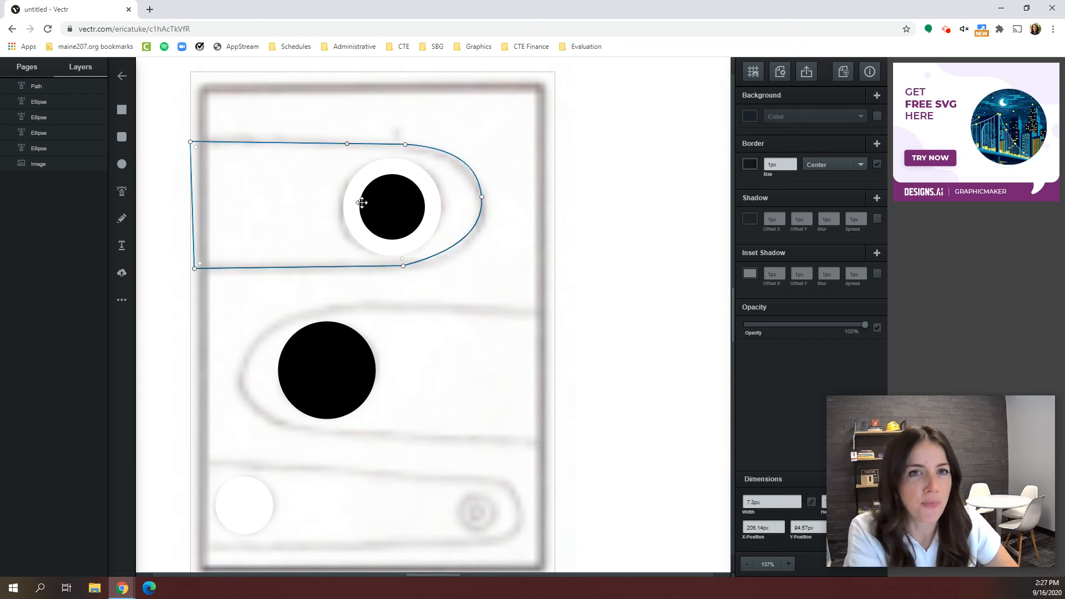
pyautogui.press('Delete')
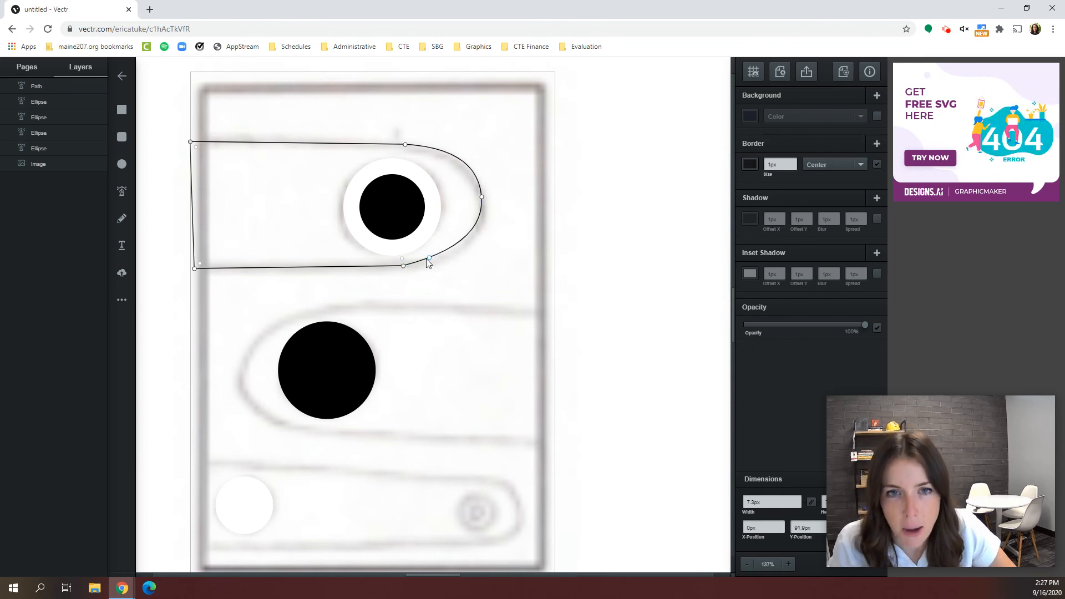
# Smooth the outline's lower-right point by pulling short curve handles out along the lower edge.
pyautogui.click(404, 268)
pyautogui.moveTo(403, 268)
pyautogui.mouseDown()
pyautogui.moveTo(409, 278)
pyautogui.moveTo(328, 286)
pyautogui.moveTo(394, 272)
pyautogui.mouseUp()
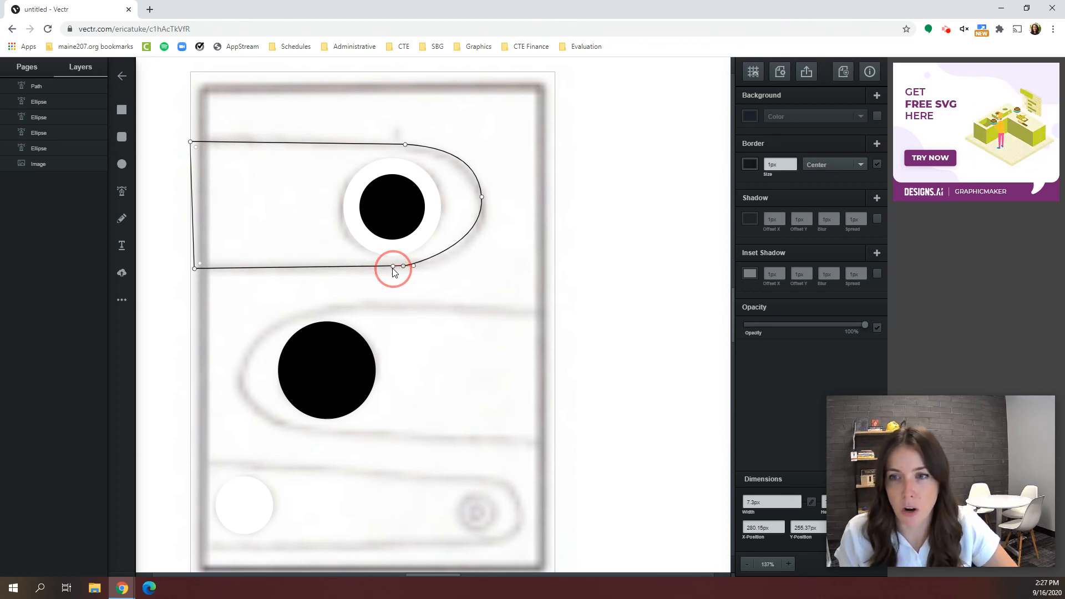
pyautogui.moveTo(392, 271)
pyautogui.mouseDown()
pyautogui.moveTo(244, 290)
pyautogui.moveTo(387, 360)
pyautogui.moveTo(443, 265)
pyautogui.moveTo(348, 302)
pyautogui.moveTo(367, 264)
pyautogui.moveTo(388, 271)
pyautogui.mouseUp()
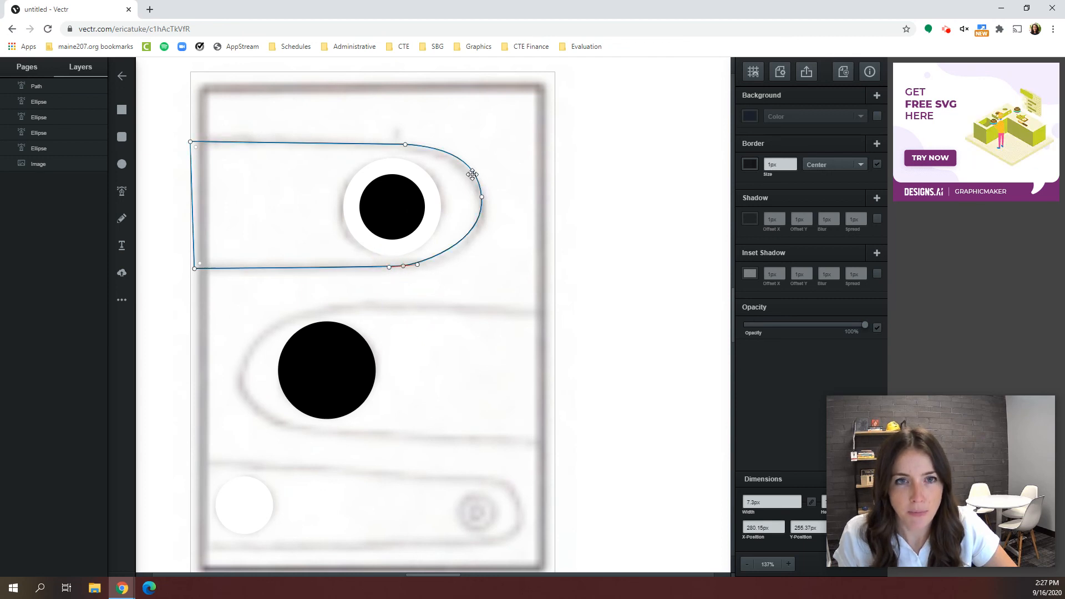
# Lower the rightmost point of the outline slightly and align its lower-left corner with the page's left edge.
pyautogui.click(481, 204)
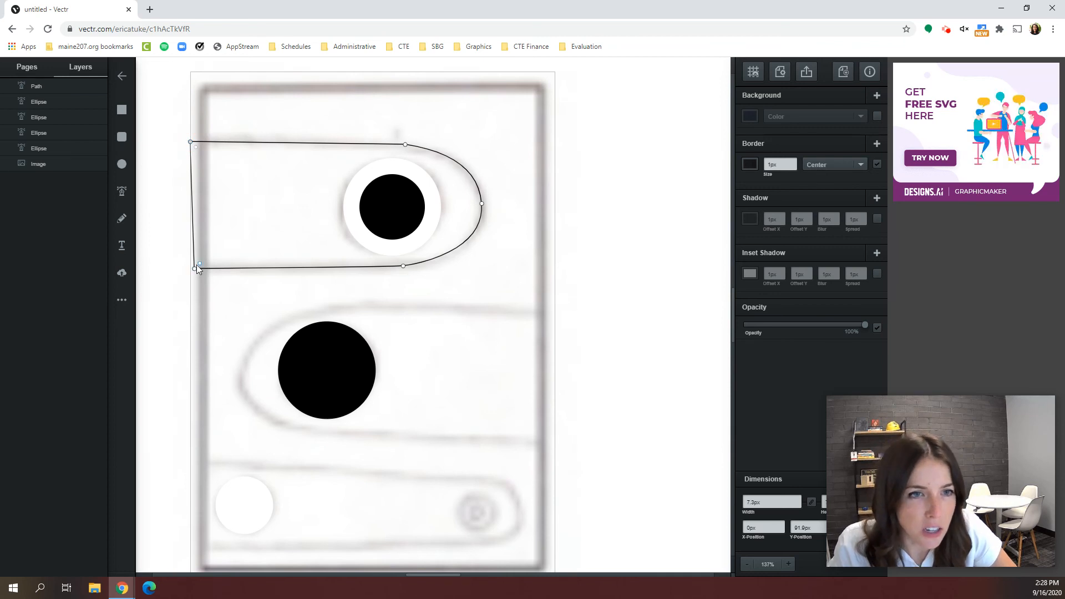
pyautogui.moveTo(190, 270); pyautogui.dragTo(190, 269)
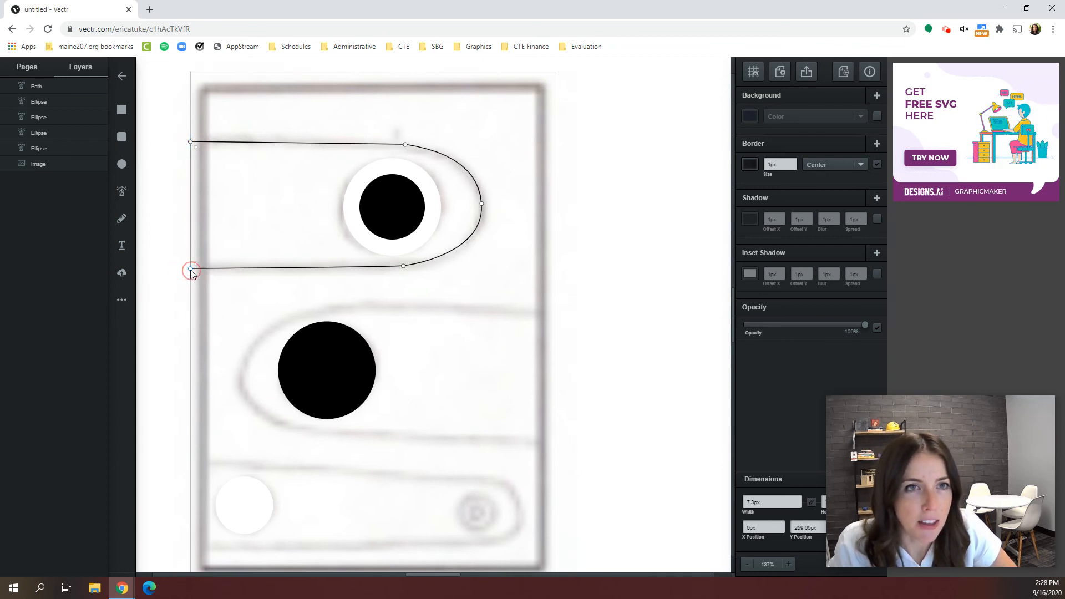
# Add curve points to the outline's rounded end, one above and one below its rightmost point.
pyautogui.moveTo(405, 144); pyautogui.dragTo(405, 144)
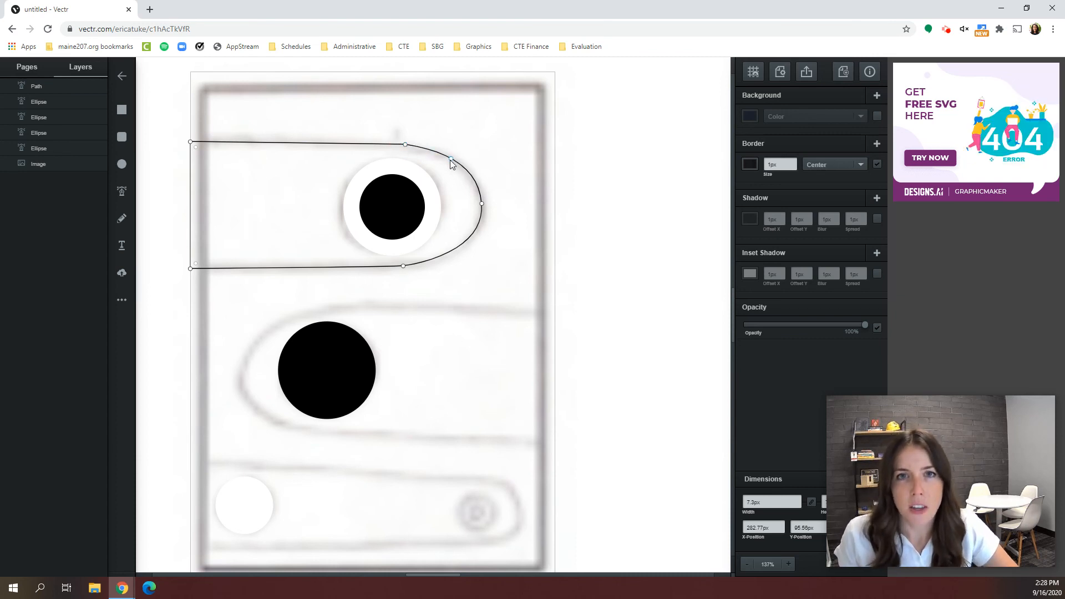
pyautogui.click(458, 164)
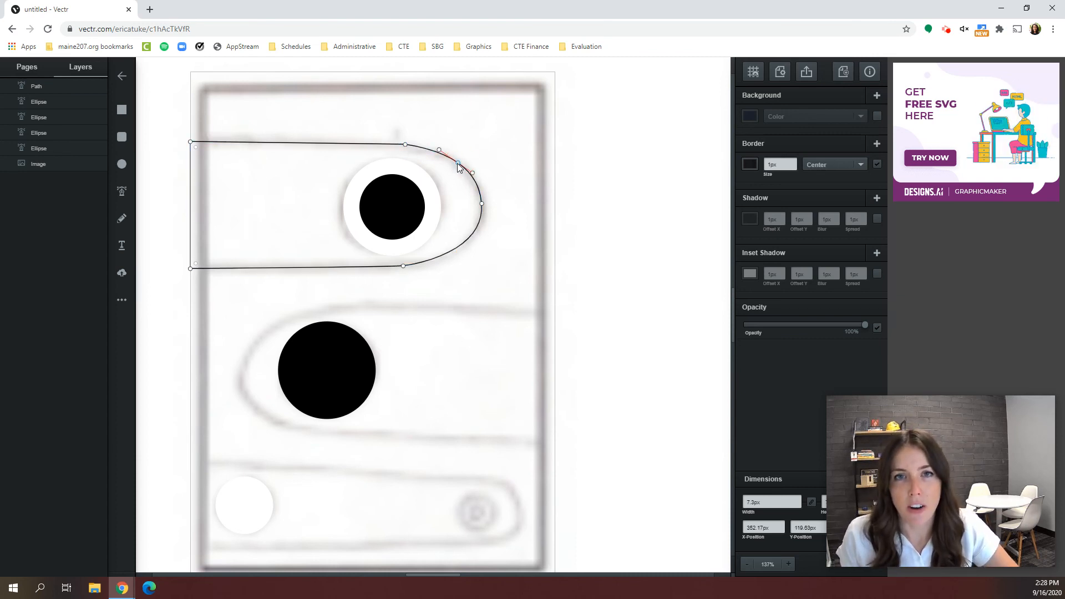
pyautogui.click(457, 247)
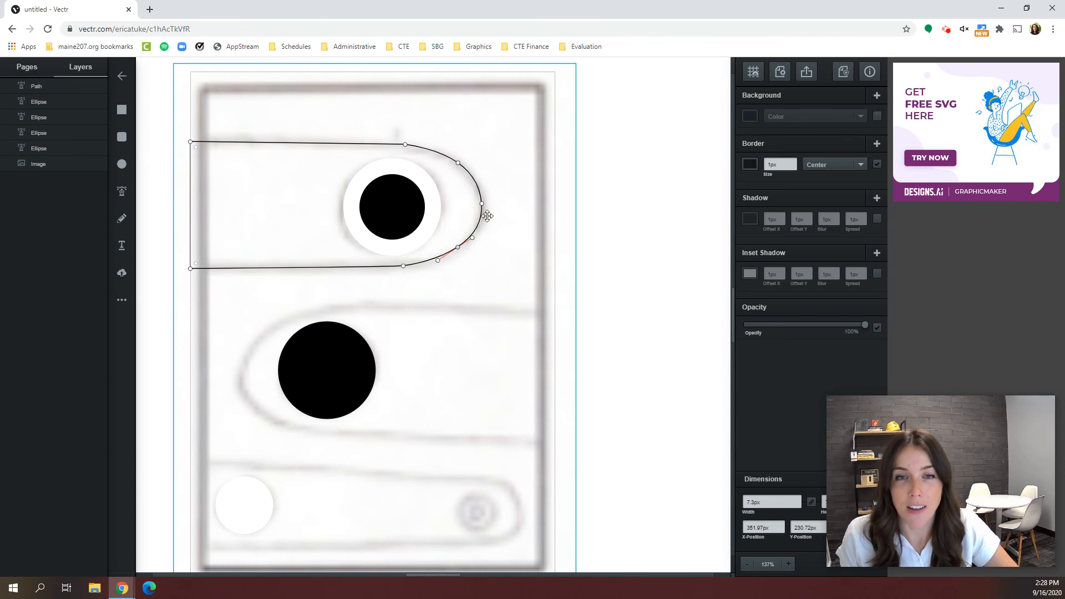
# Nudge the curve points above and below the outline's rounded tip slightly outward to follow the sketched curve.
pyautogui.moveTo(458, 163); pyautogui.dragTo(460, 160)
pyautogui.moveTo(458, 248); pyautogui.dragTo(458, 250)
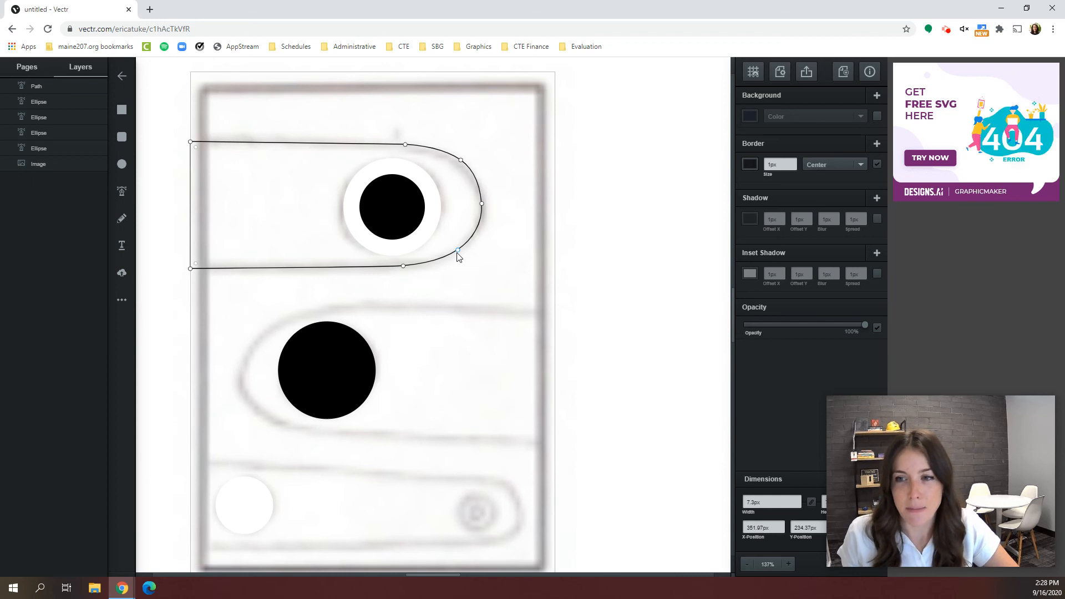
pyautogui.click(568, 286)
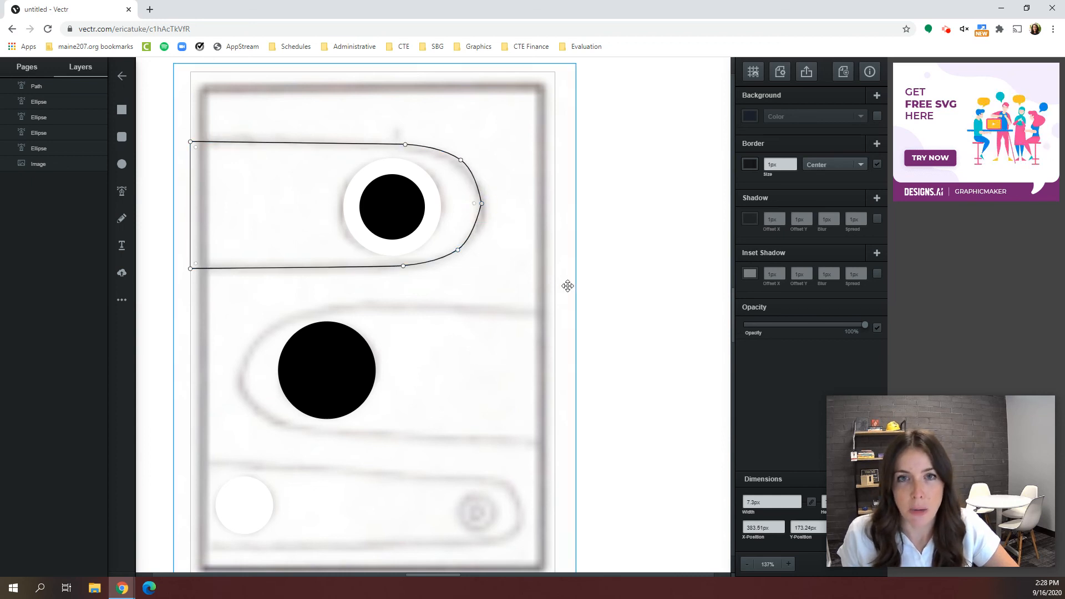
pyautogui.click(641, 250)
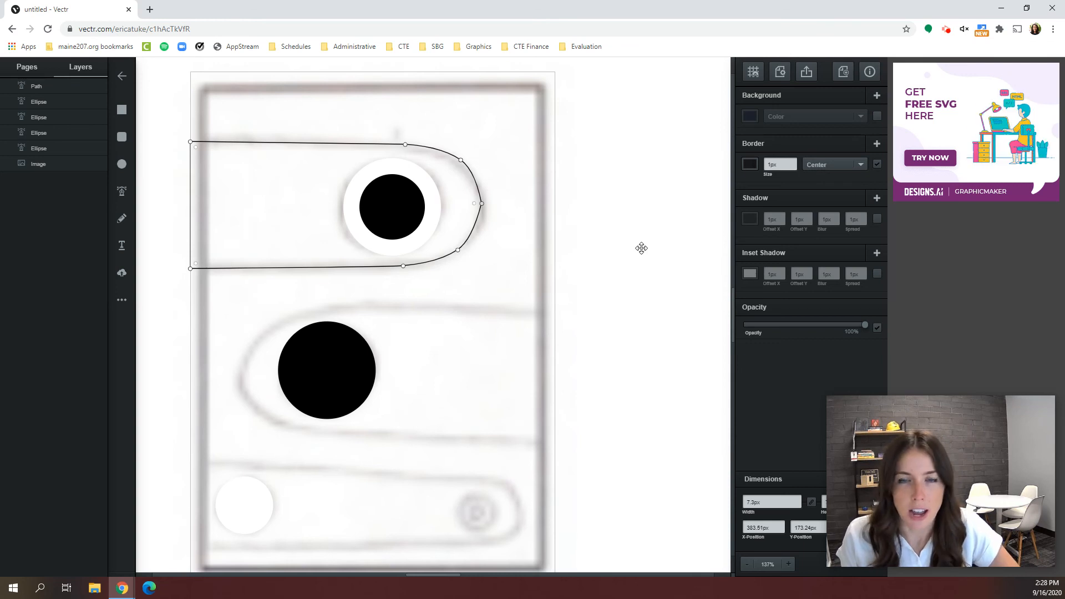
pyautogui.hotkey('ctrl', 'z')
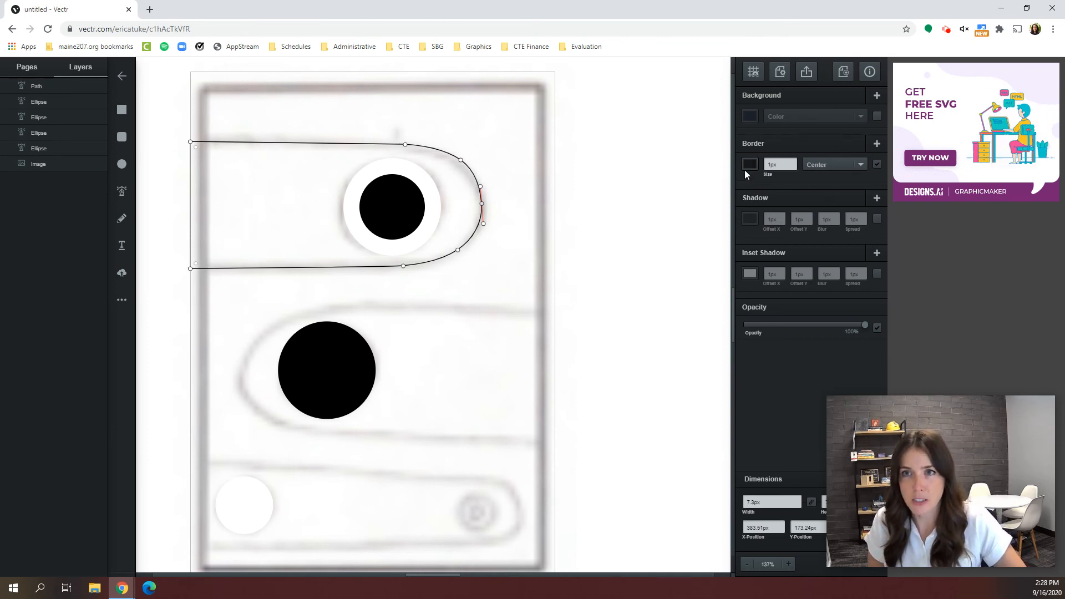
# Remove the band outline's border and fill the shape with solid black, #000000.
pyautogui.click(877, 164)
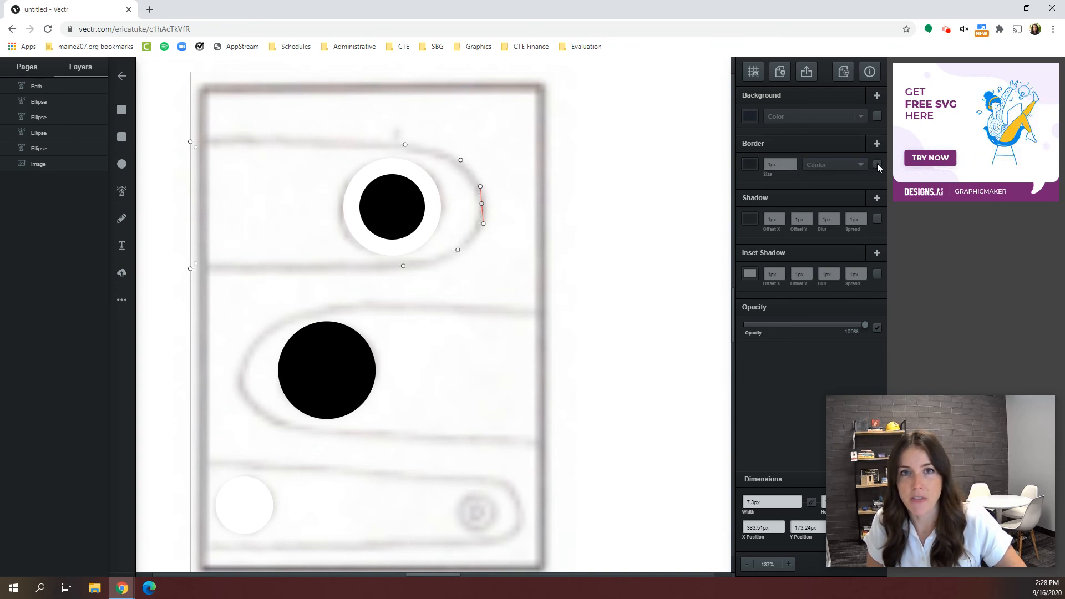
pyautogui.click(749, 117)
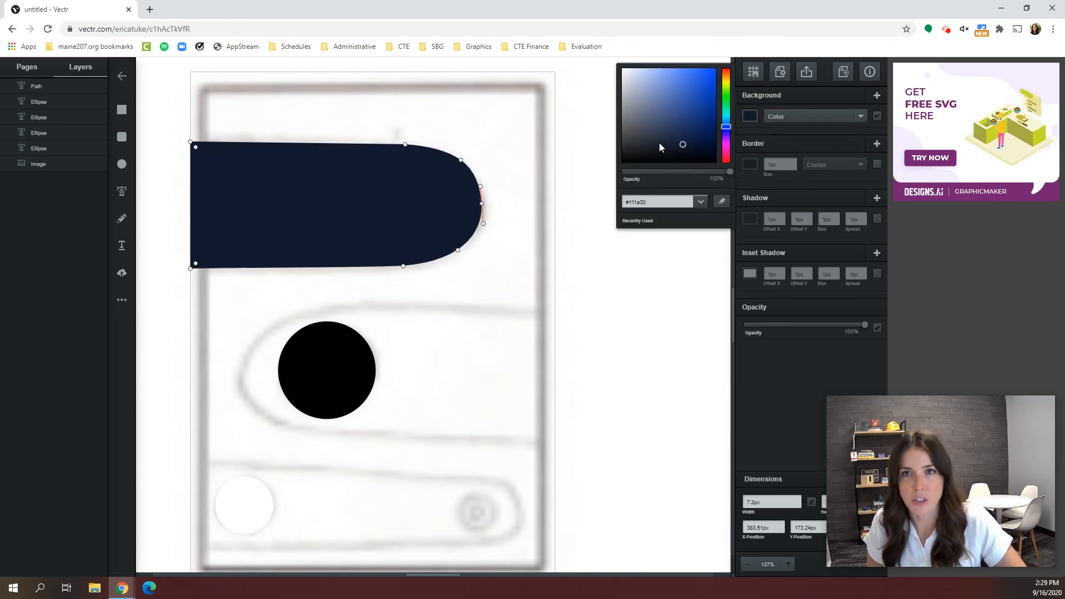
pyautogui.moveTo(676, 151); pyautogui.dragTo(617, 171)
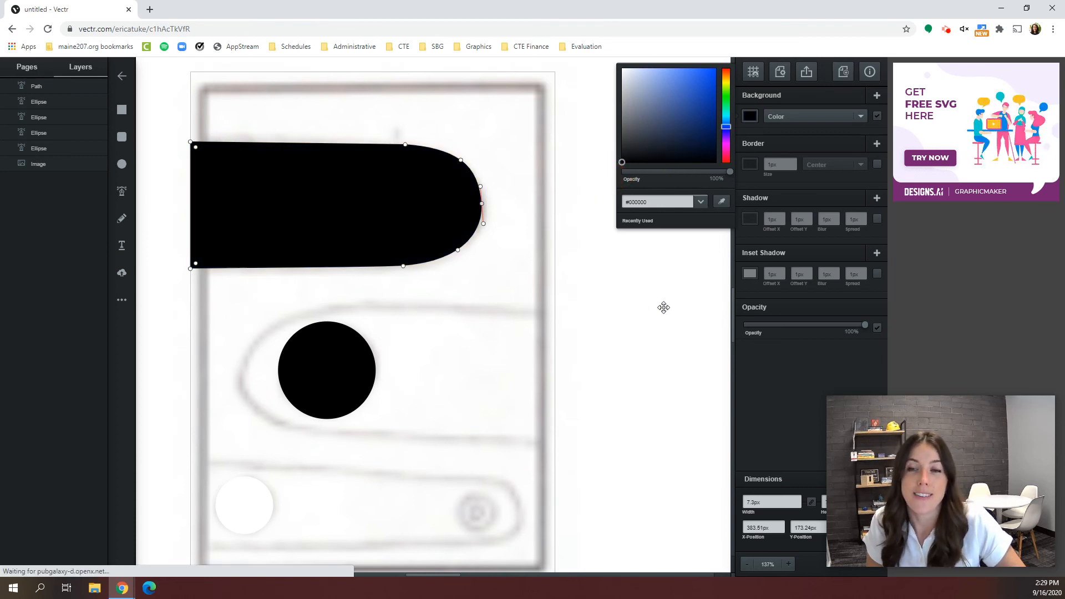
pyautogui.click(797, 395)
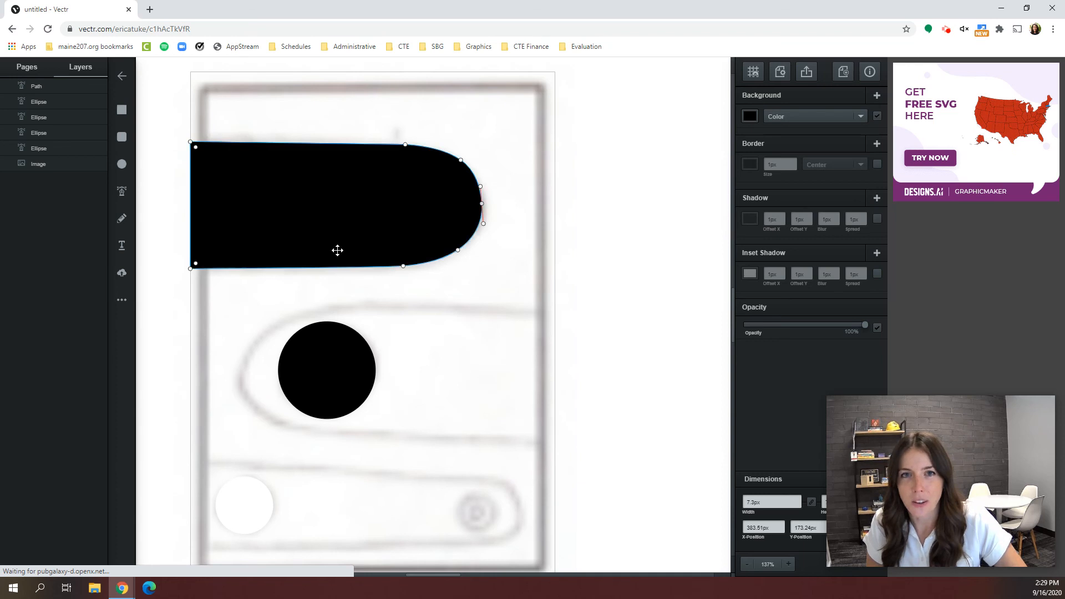
pyautogui.rightClick(362, 192)
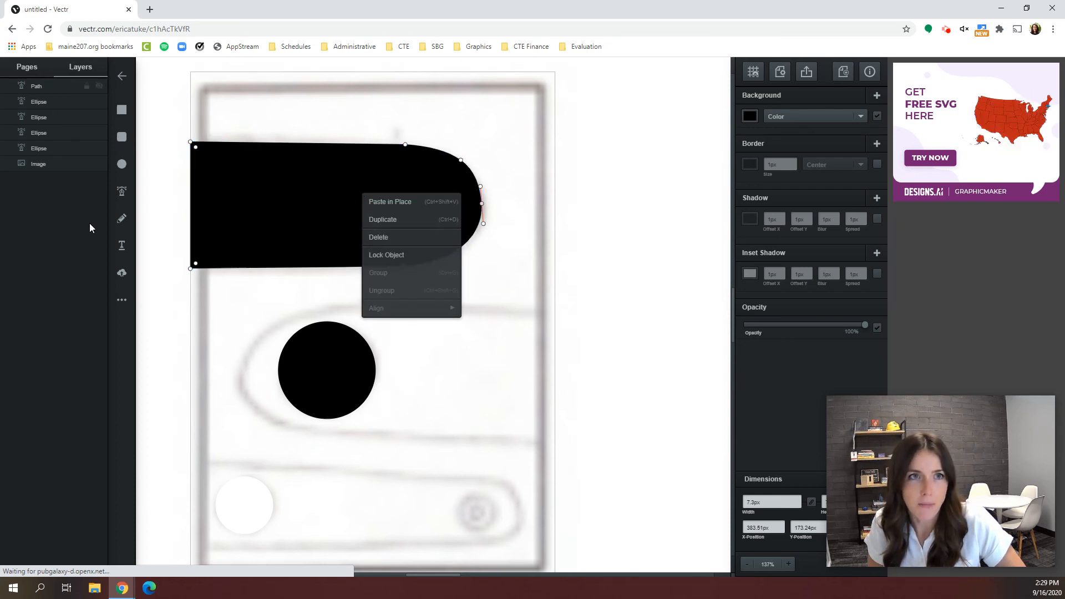
pyautogui.click(27, 68)
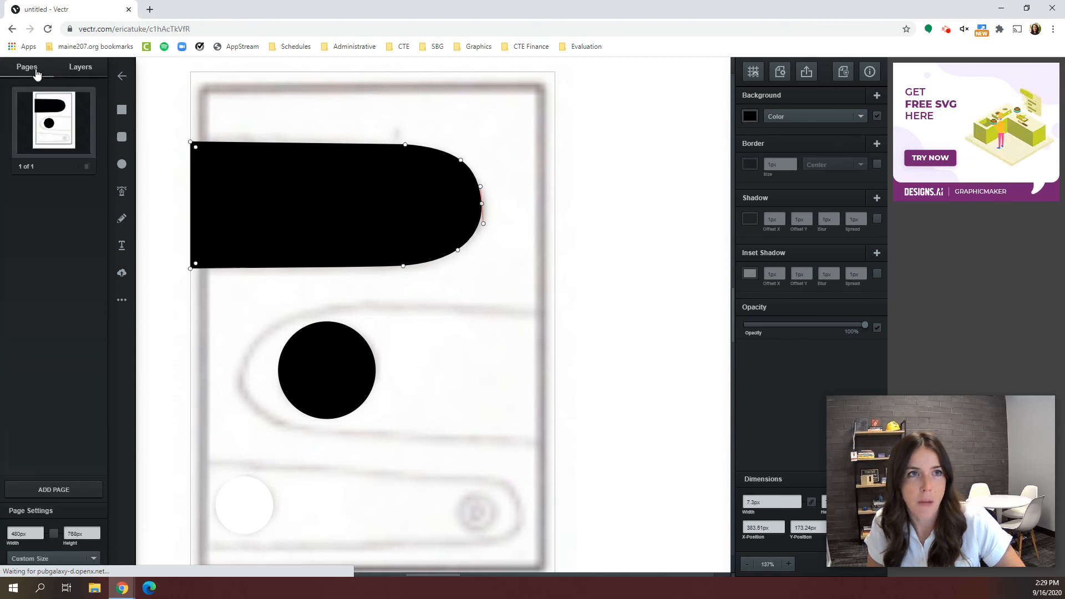
pyautogui.click(77, 68)
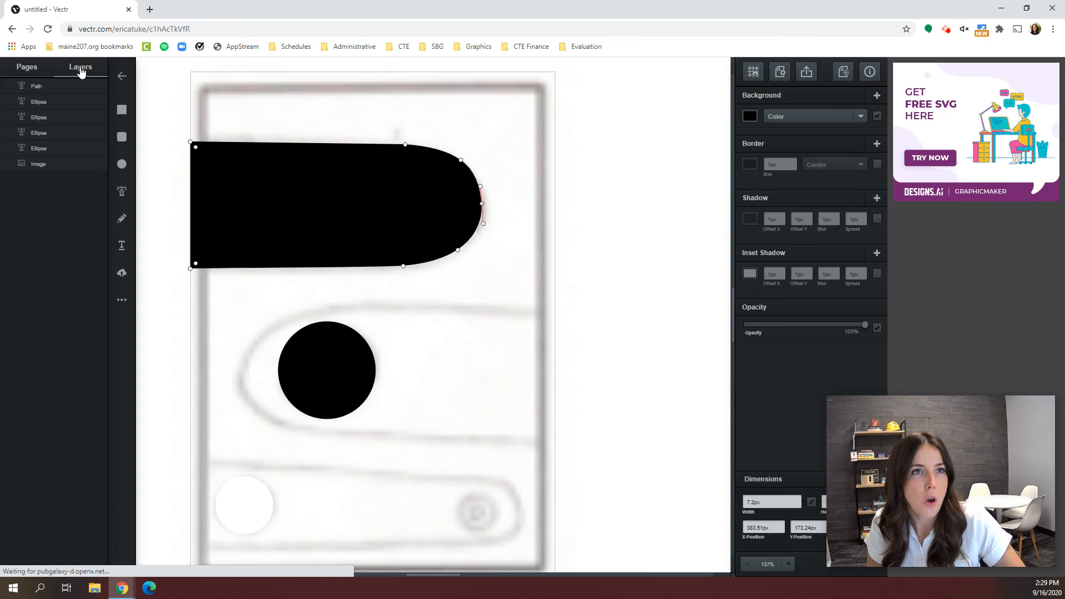
# Check which shape each layer holds and move the black band's path beneath all the ellipses, directly above the sketch image.
pyautogui.click(42, 85)
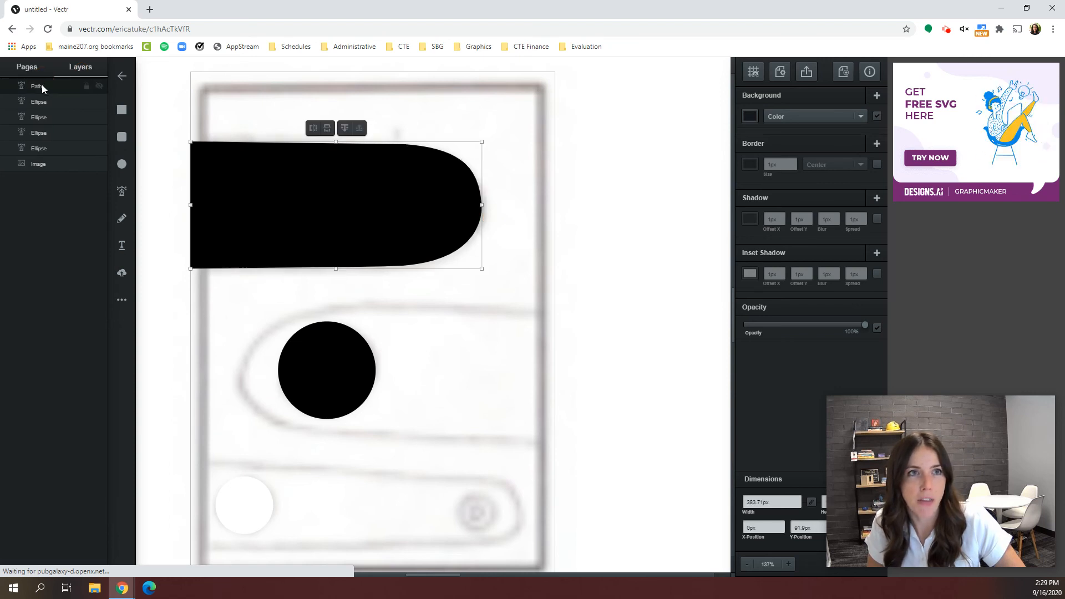
pyautogui.click(41, 101)
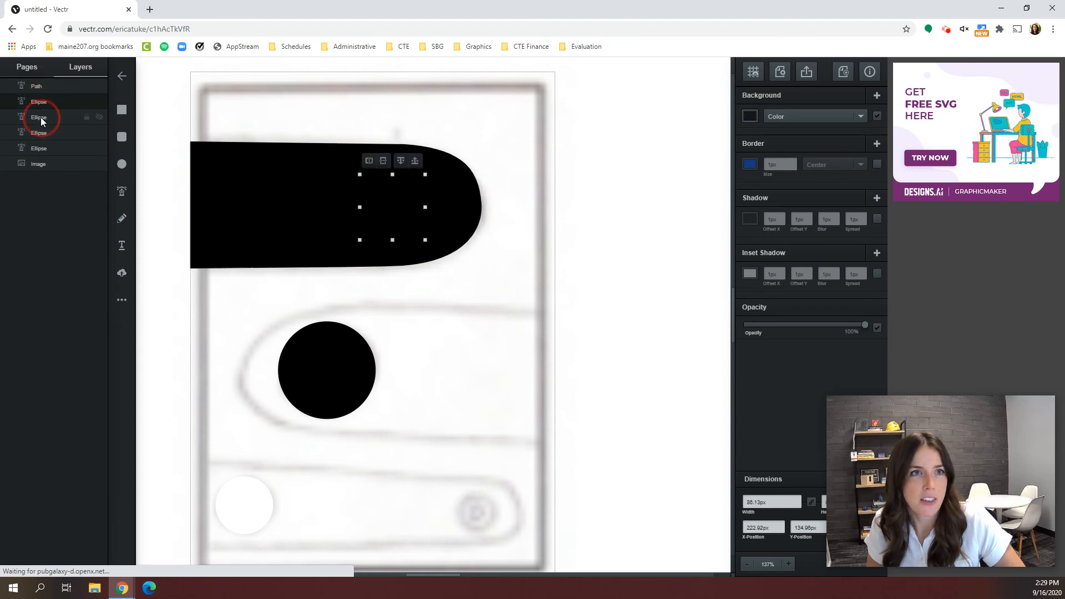
pyautogui.click(42, 117)
pyautogui.click(39, 132)
pyautogui.click(39, 149)
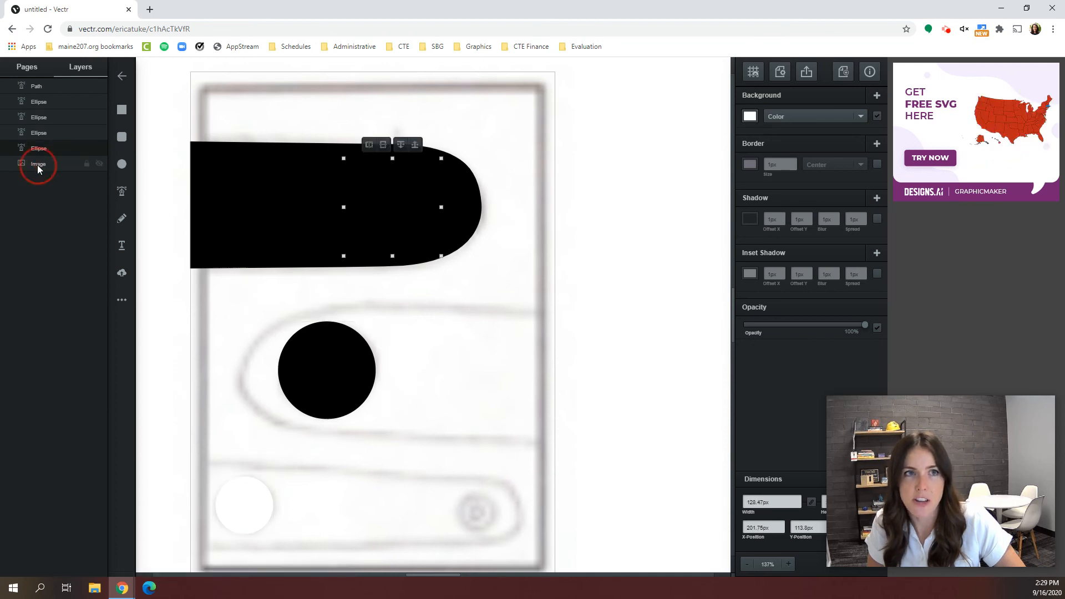
pyautogui.click(38, 165)
pyautogui.click(45, 85)
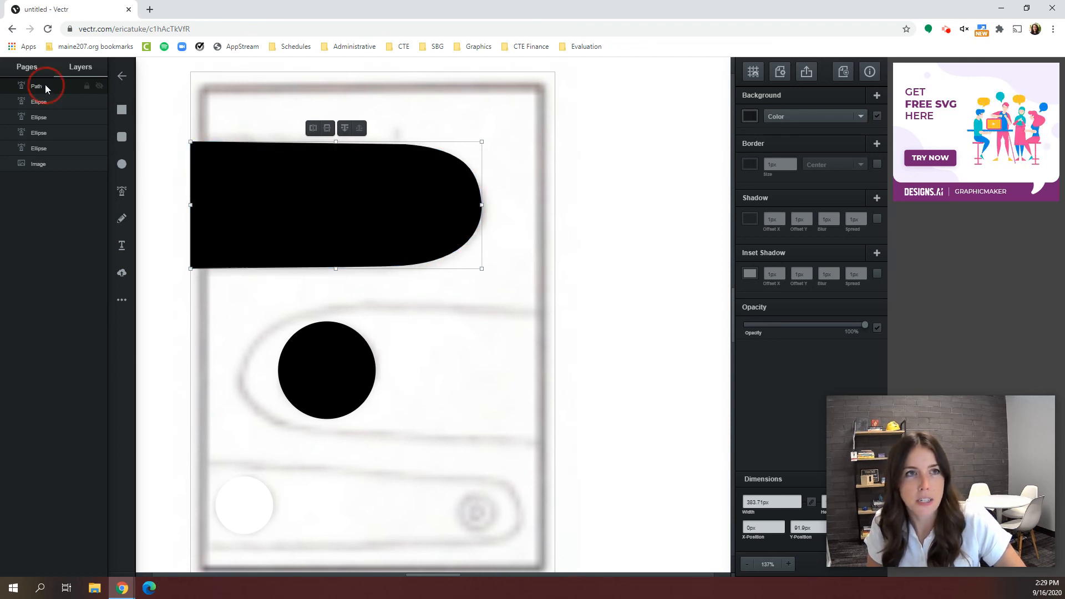
pyautogui.moveTo(45, 84); pyautogui.dragTo(43, 148)
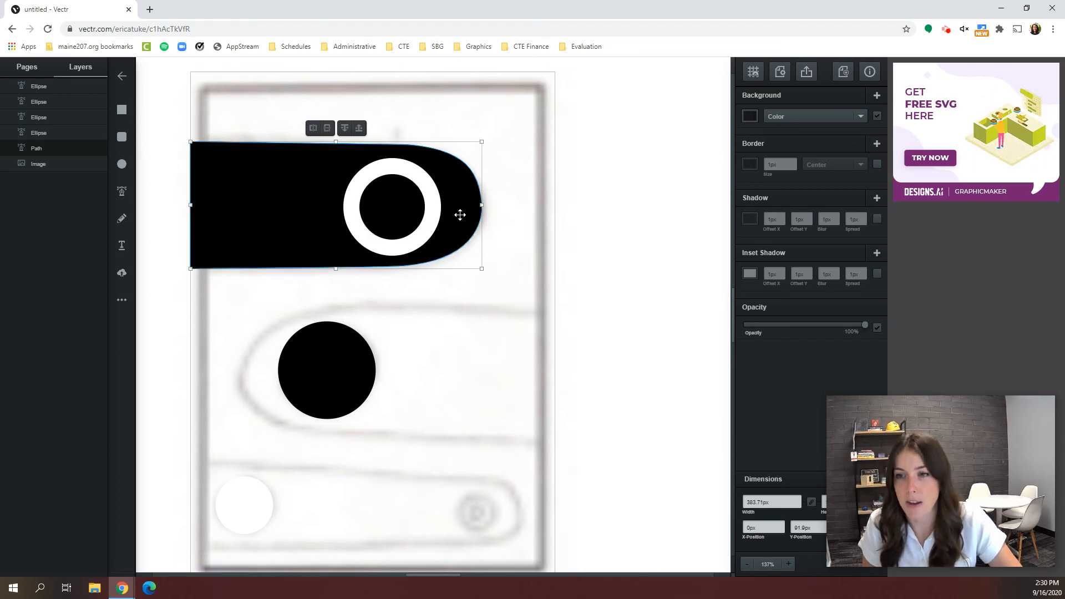
# Draw a rectangle about 482 px wide across the full page width, starting at the page's upper-left corner.
pyautogui.click(122, 112)
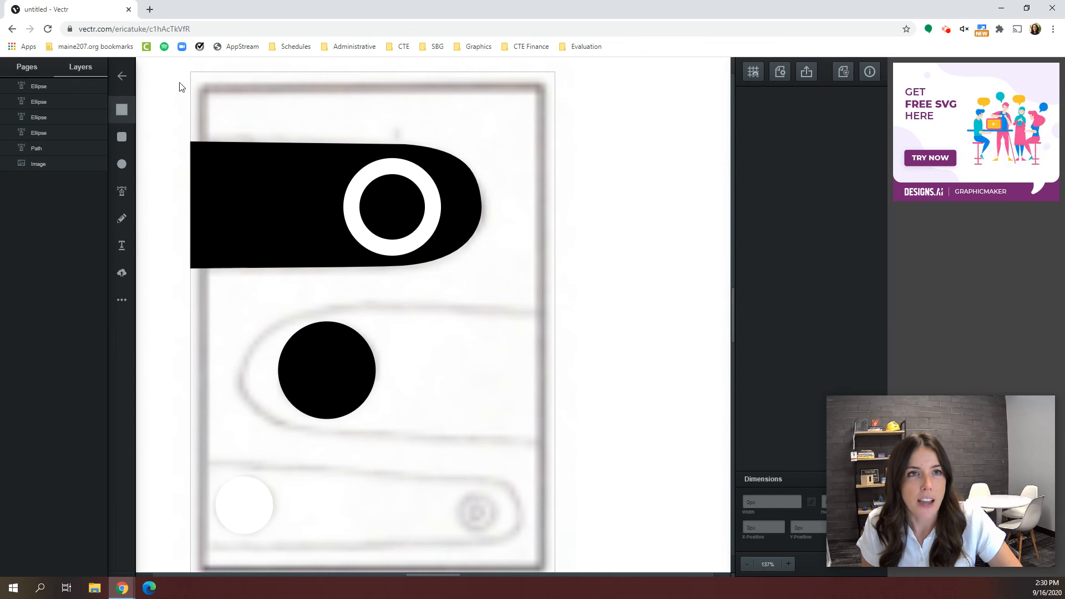
pyautogui.click(189, 70)
pyautogui.moveTo(189, 70); pyautogui.dragTo(557, 384)
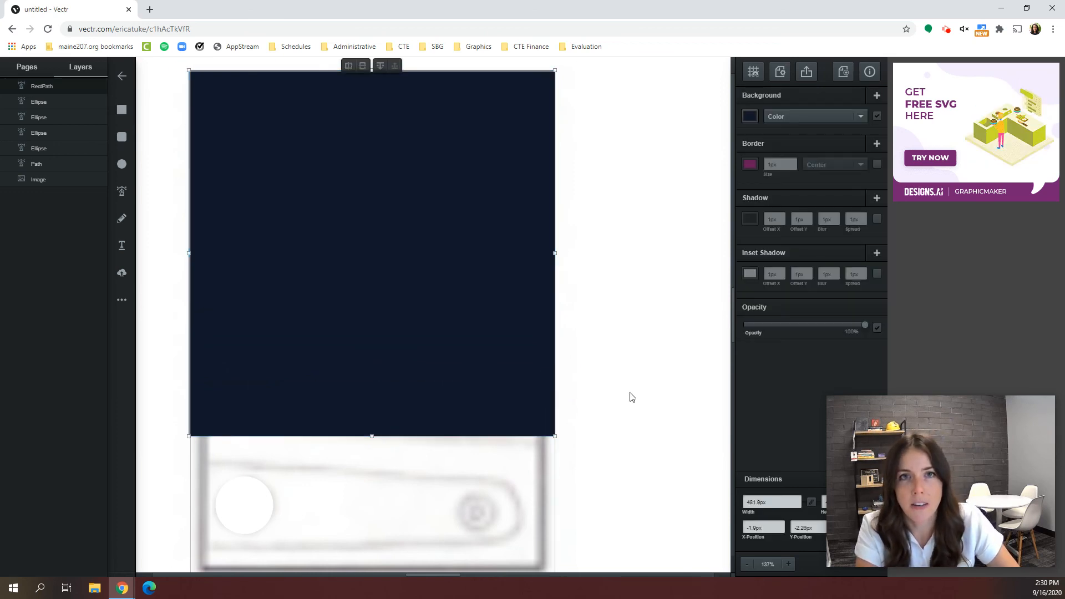
# Fill the rectangle white and move its layer below the black band's path, directly above the sketch image.
pyautogui.click(750, 117)
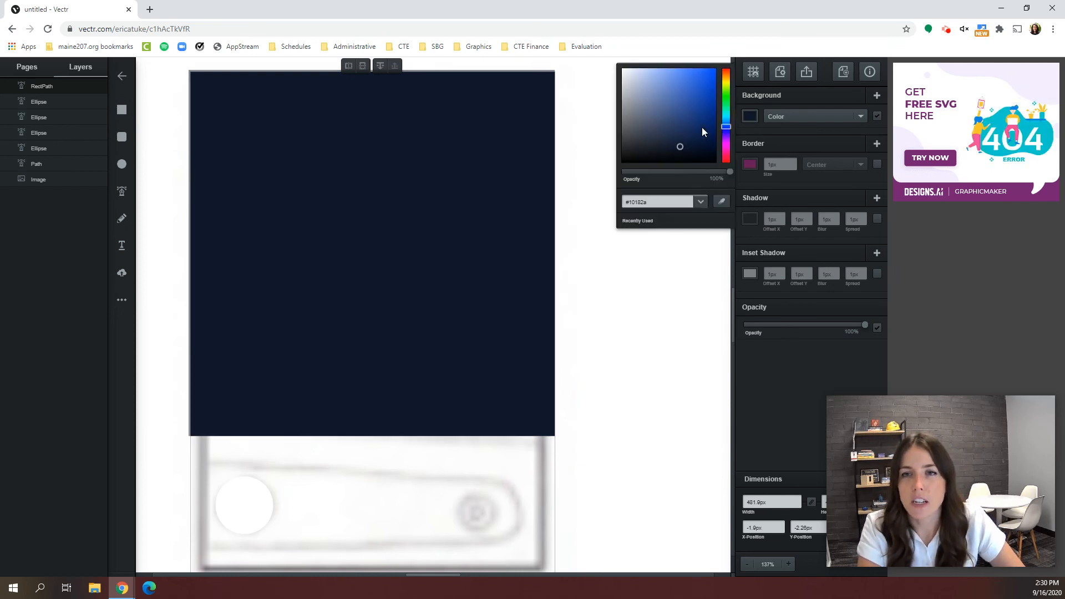
pyautogui.moveTo(701, 127); pyautogui.dragTo(614, 64)
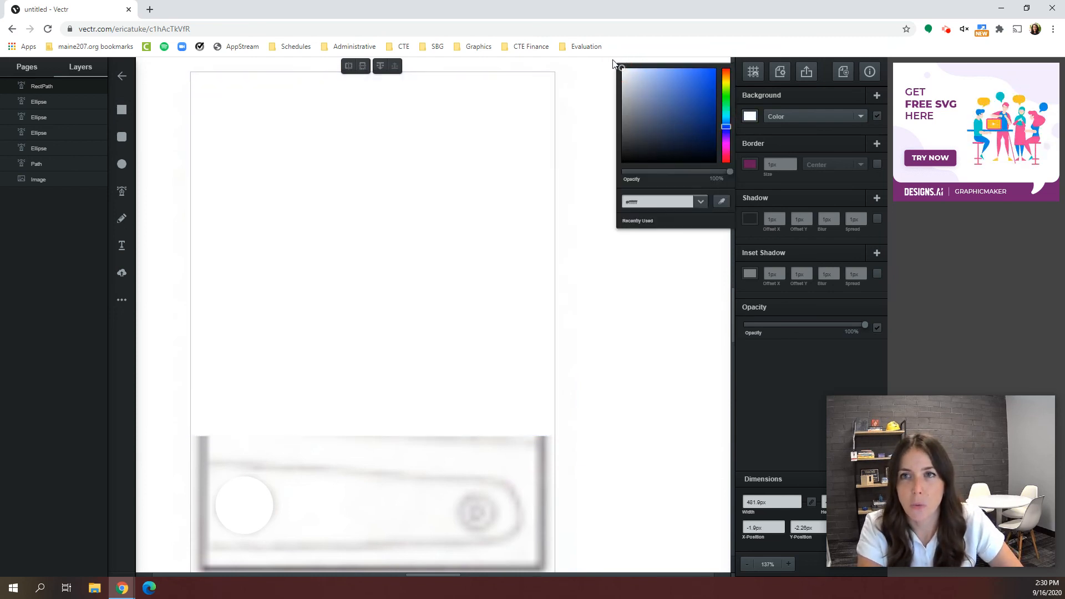
pyautogui.click(41, 86)
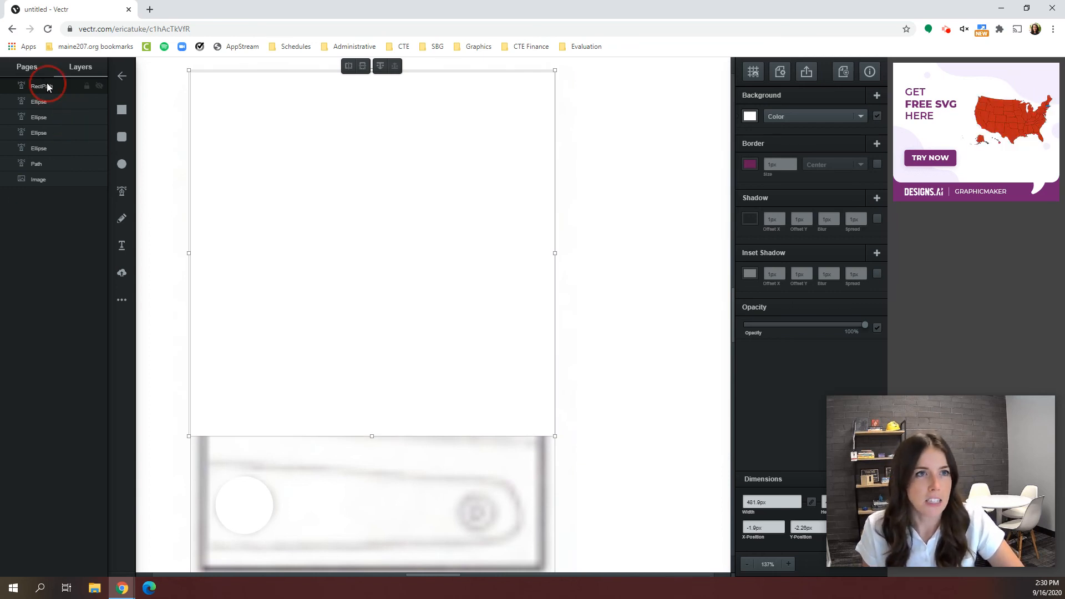
pyautogui.moveTo(46, 82); pyautogui.dragTo(49, 162)
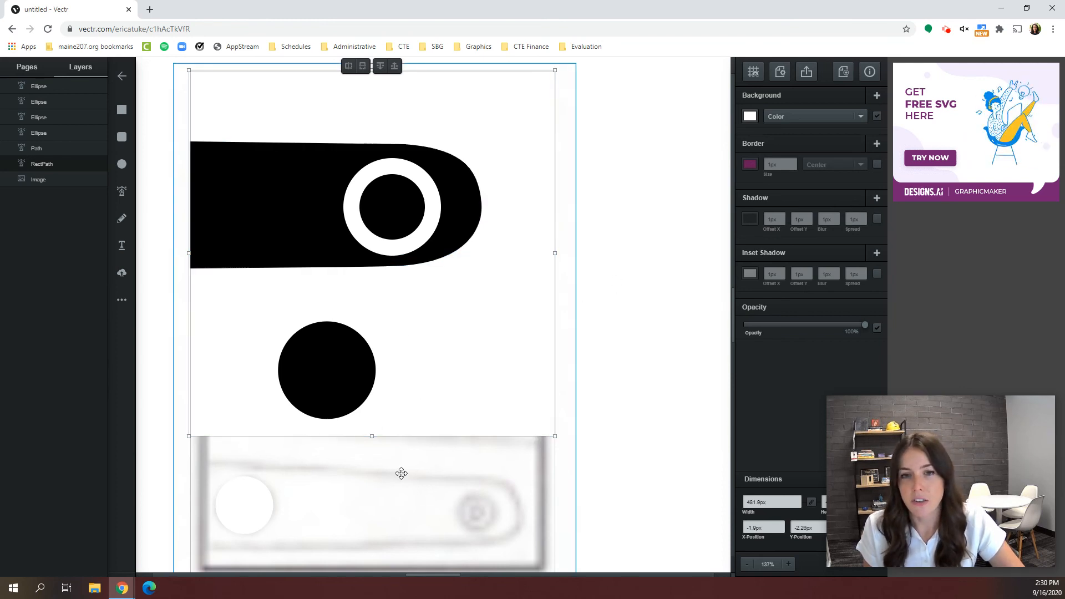
# Move the sketch image above the white rectangle in the layer order and undo the move.
pyautogui.click(45, 179)
pyautogui.moveTo(48, 181); pyautogui.dragTo(45, 159)
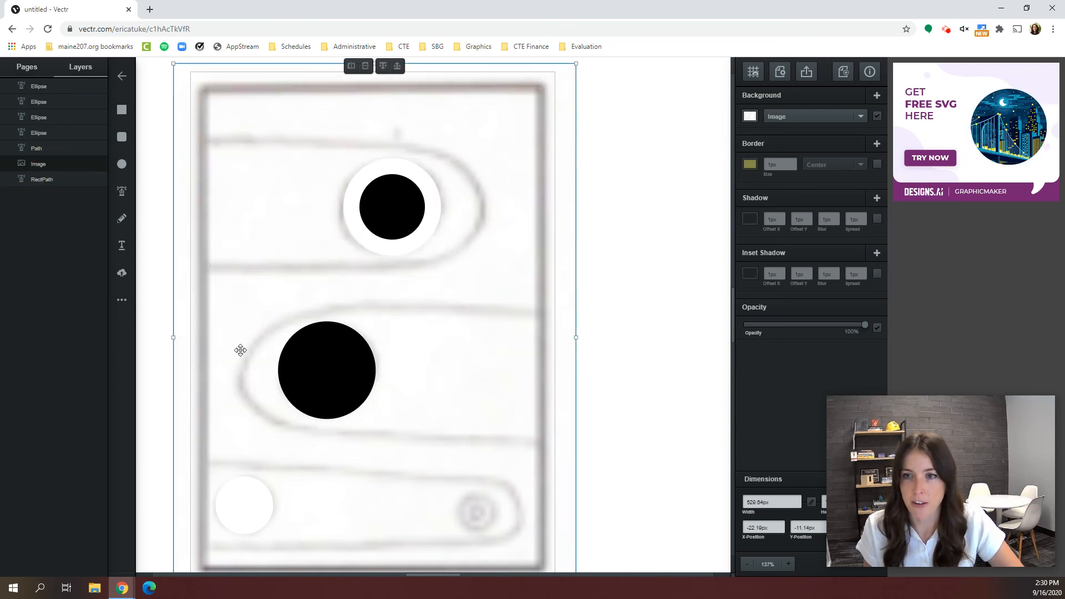
pyautogui.hotkey('ctrl', 'z')
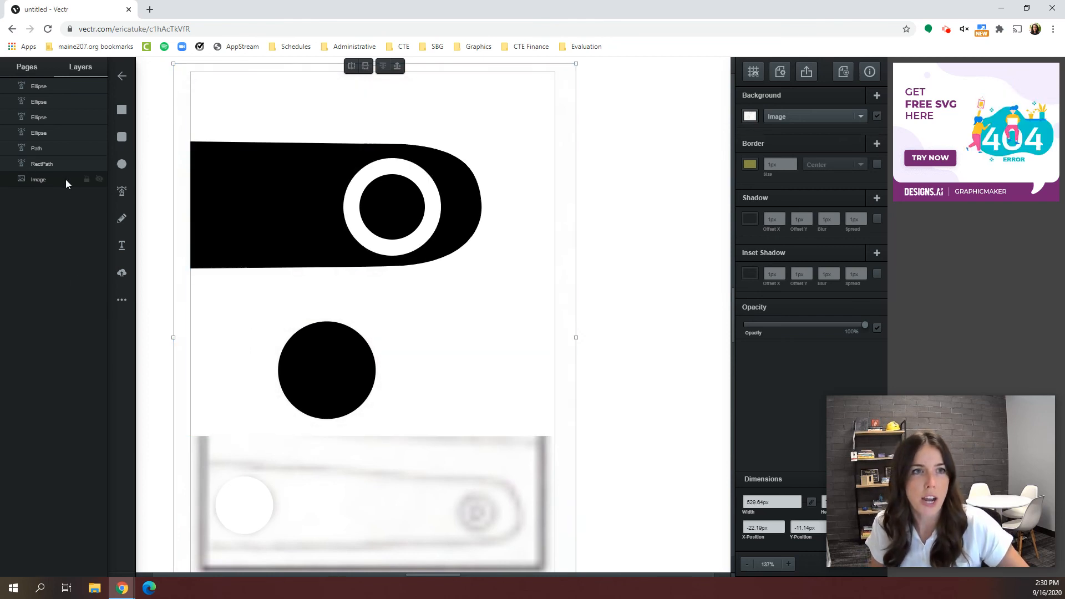
# Lower the white rectangle's opacity to 27% and deselect it.
pyautogui.click(50, 164)
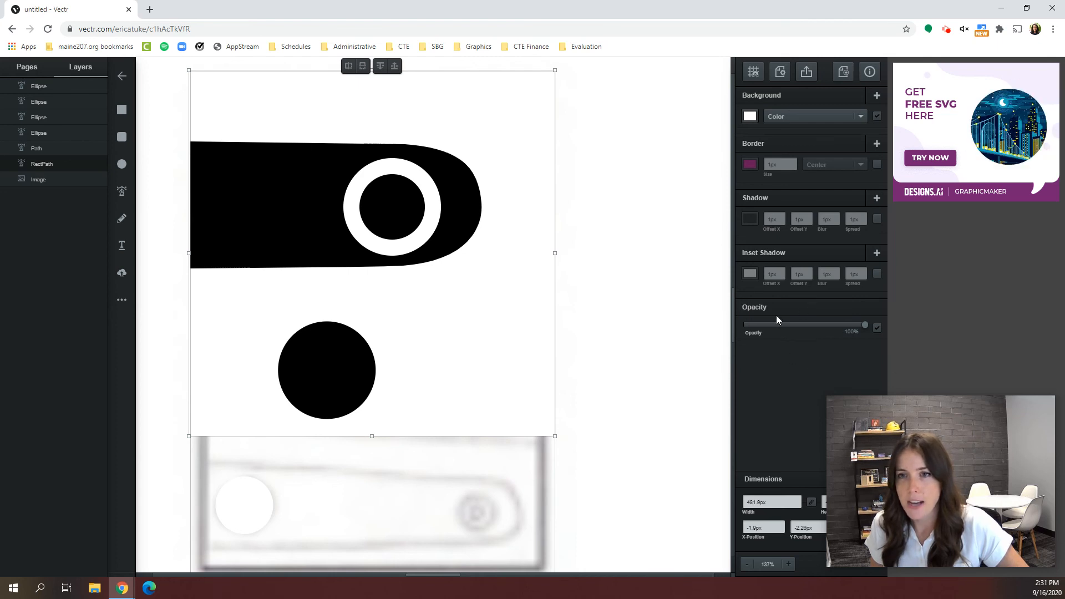
pyautogui.click(863, 325)
pyautogui.moveTo(862, 324); pyautogui.dragTo(776, 324)
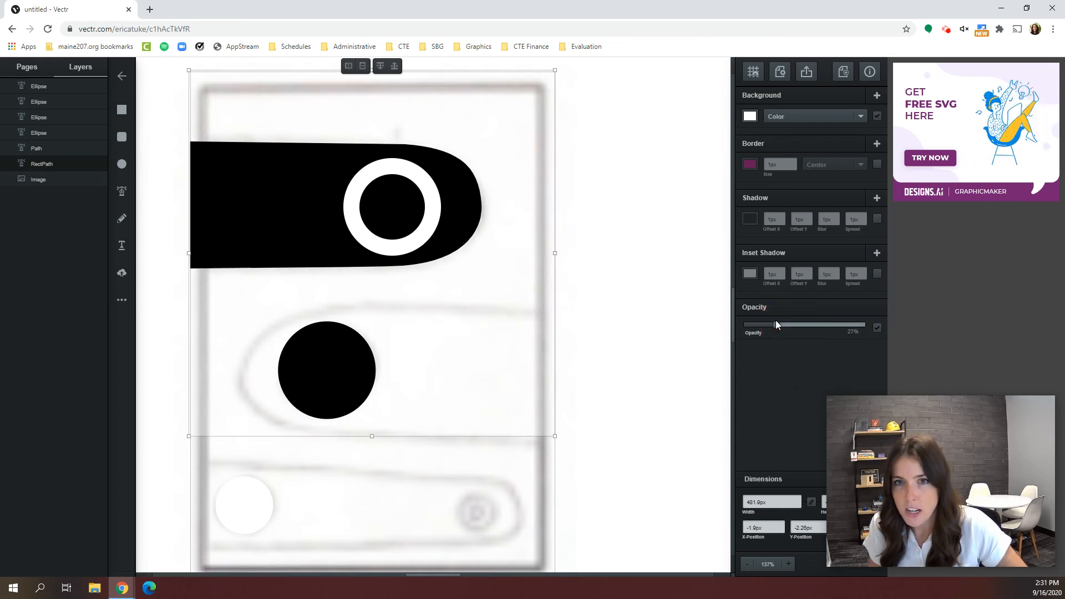
pyautogui.click(602, 370)
pyautogui.click(495, 297)
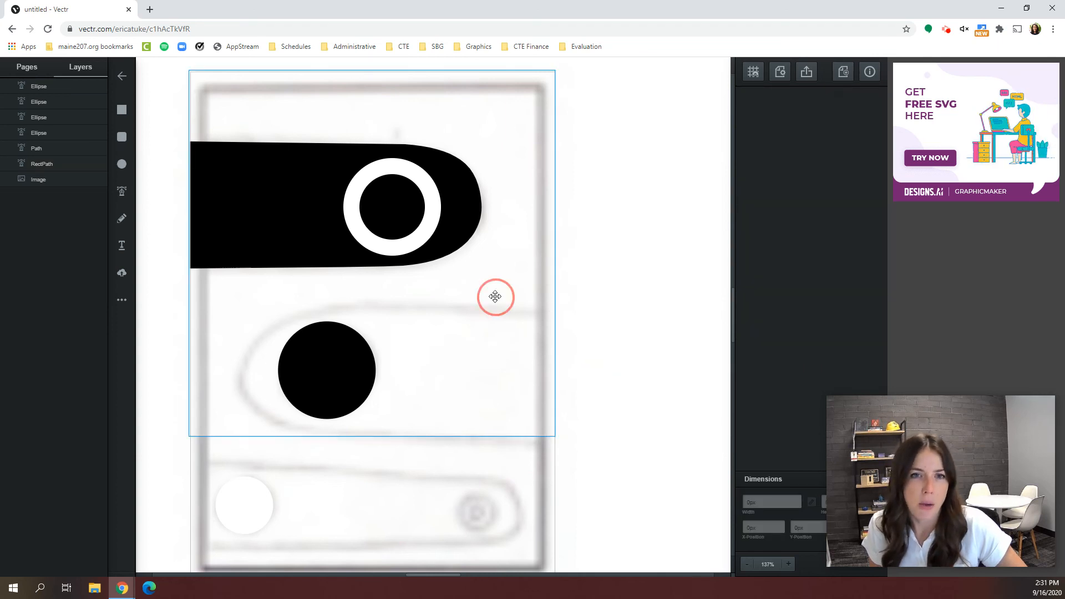